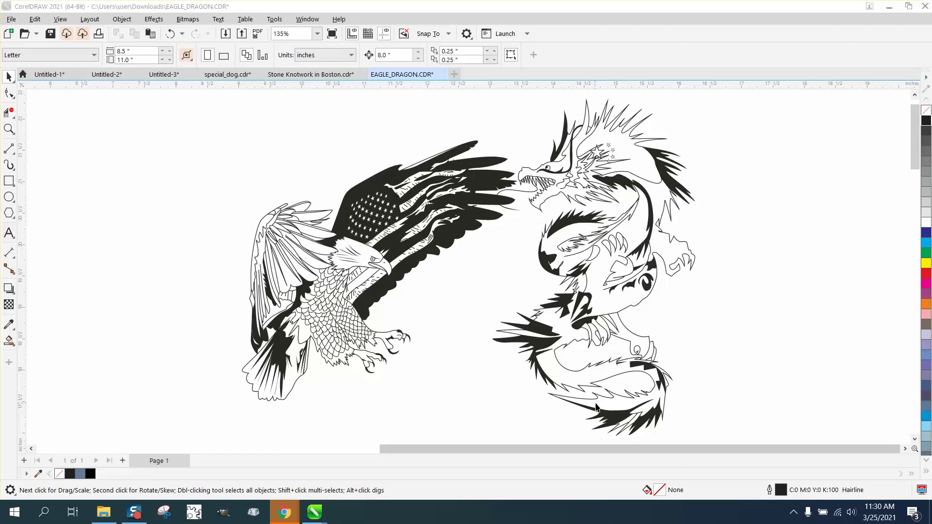
- Zoom in on the dragon's mouth, then select the whole eagle-and-dragon group
{"action": "left_click", "coordinate": [7, 77]}
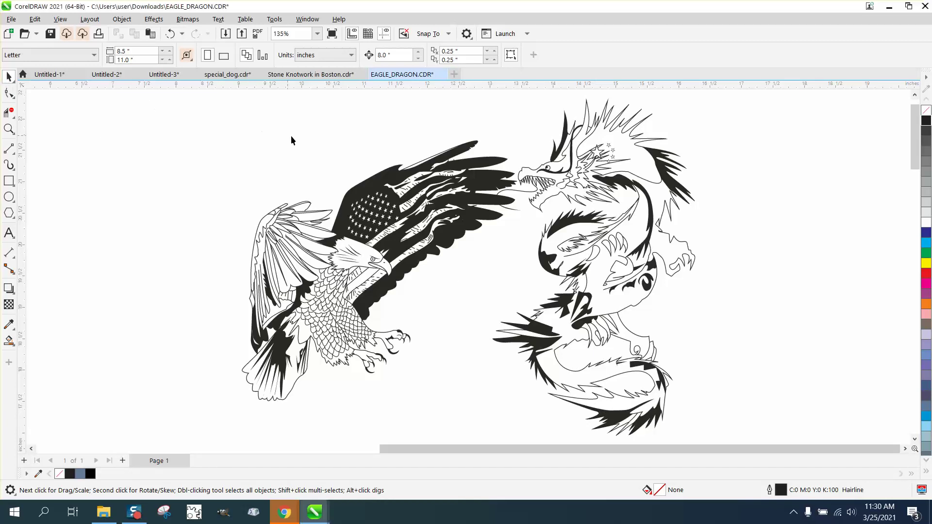
{"action": "left_click", "coordinate": [8, 128]}
{"action": "left_click_drag", "start_coordinate": [544, 232], "coordinate": [616, 250]}
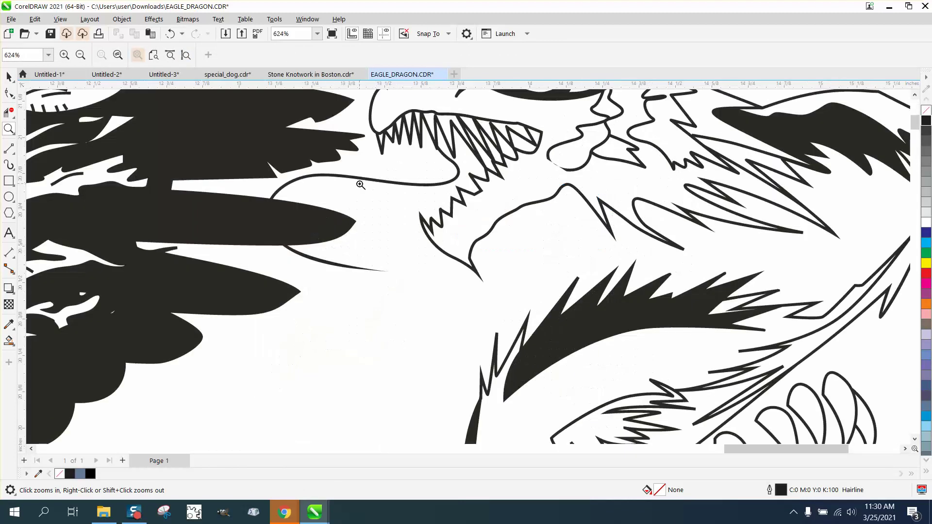
{"action": "scroll", "coordinate": [344, 185], "scroll_direction": "down", "scroll_amount": 4}
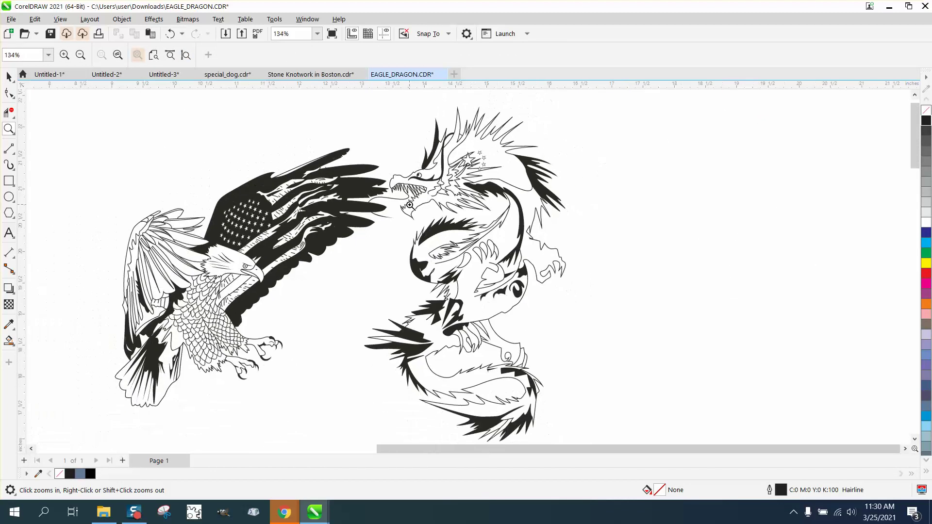
{"action": "scroll", "coordinate": [409, 206], "scroll_direction": "down", "scroll_amount": 1}
{"action": "left_click", "coordinate": [9, 76]}
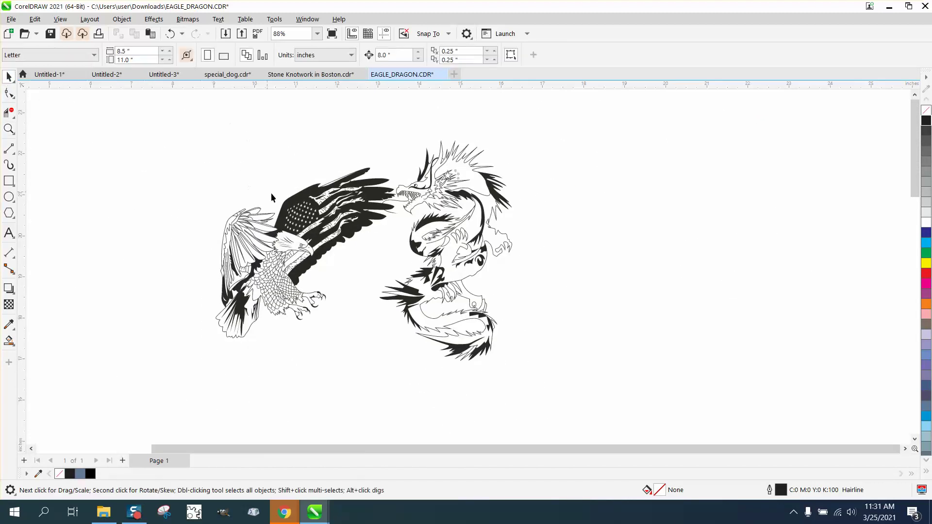
{"action": "left_click", "coordinate": [310, 210]}
{"action": "scroll", "coordinate": [386, 256], "scroll_direction": "down", "scroll_amount": 1}
{"action": "left_click", "coordinate": [347, 173]}
{"action": "left_click", "coordinate": [343, 213]}
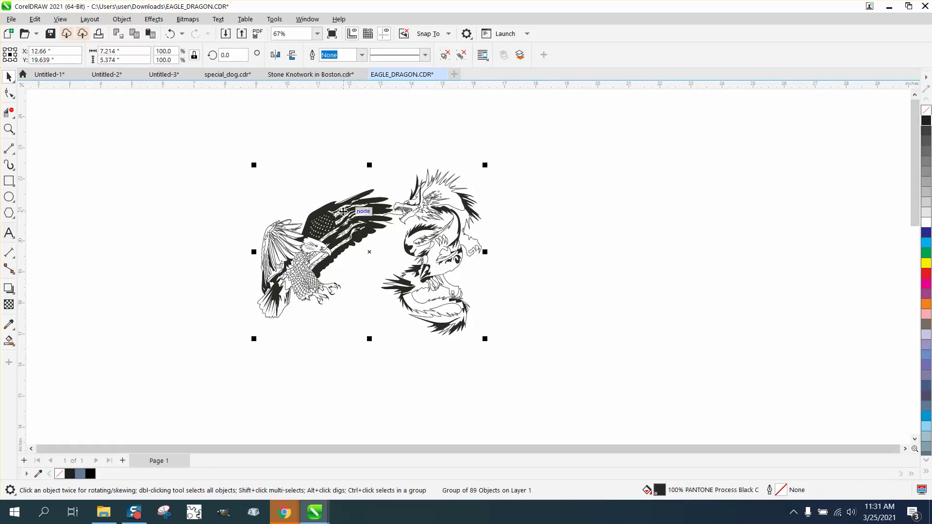
- Duplicate the group twice with Ctrl+D, each copy 8 inches further right
{"action": "key", "text": "ctrl+d"}
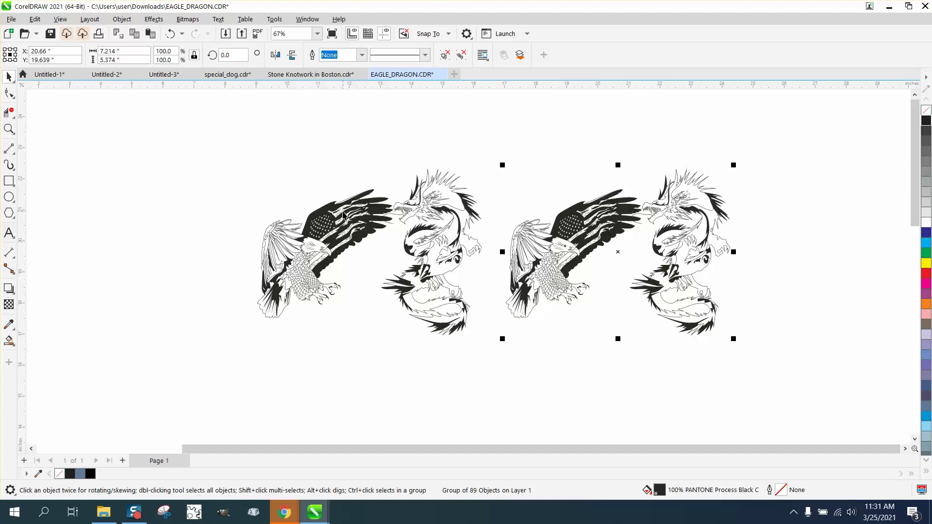
{"action": "key", "text": "ctrl+d"}
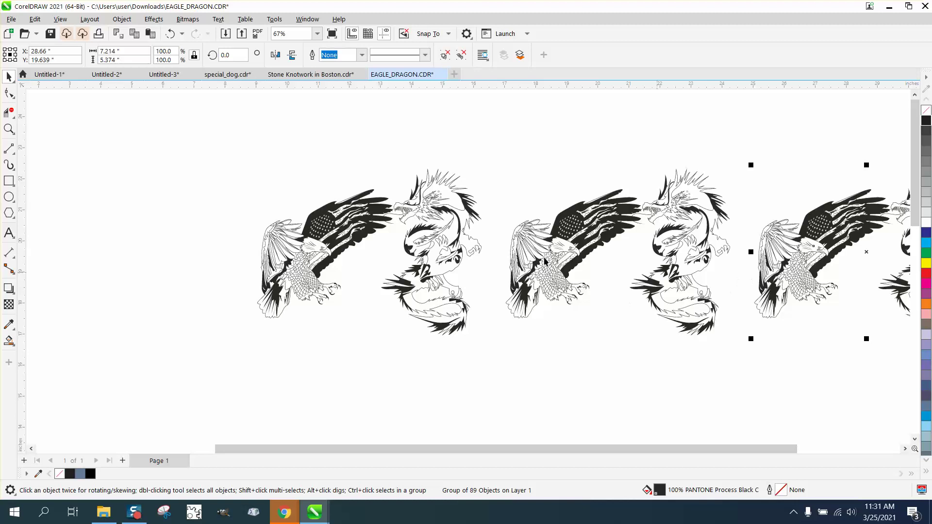
{"action": "left_click_drag", "start_coordinate": [225, 154], "coordinate": [491, 340]}
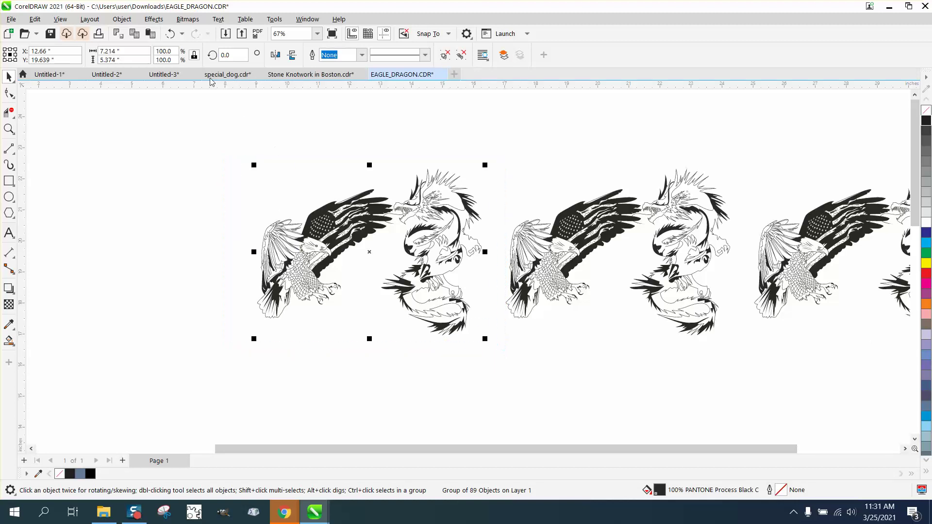
- Ungroup All on the first copy and move its main outline far to the left
{"action": "left_click", "coordinate": [122, 19]}
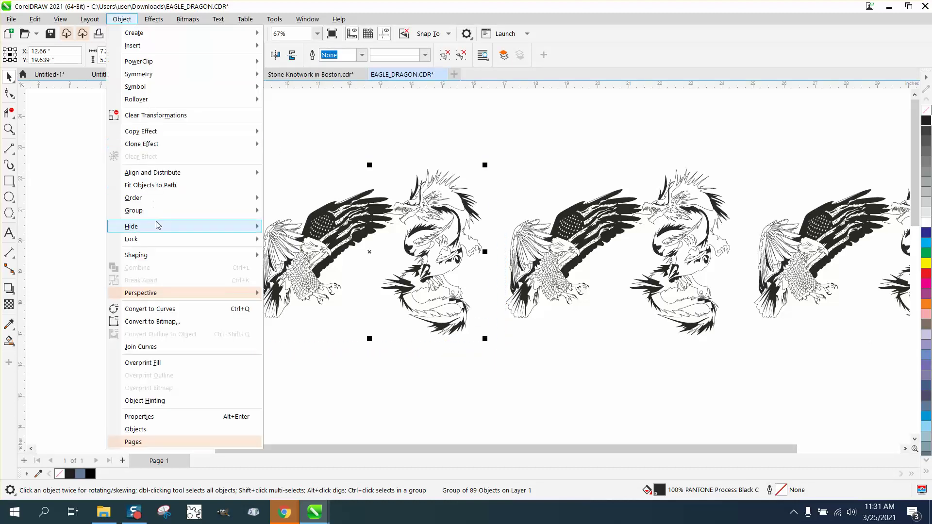
{"action": "mouse_move", "coordinate": [161, 213]}
{"action": "left_click", "coordinate": [301, 238]}
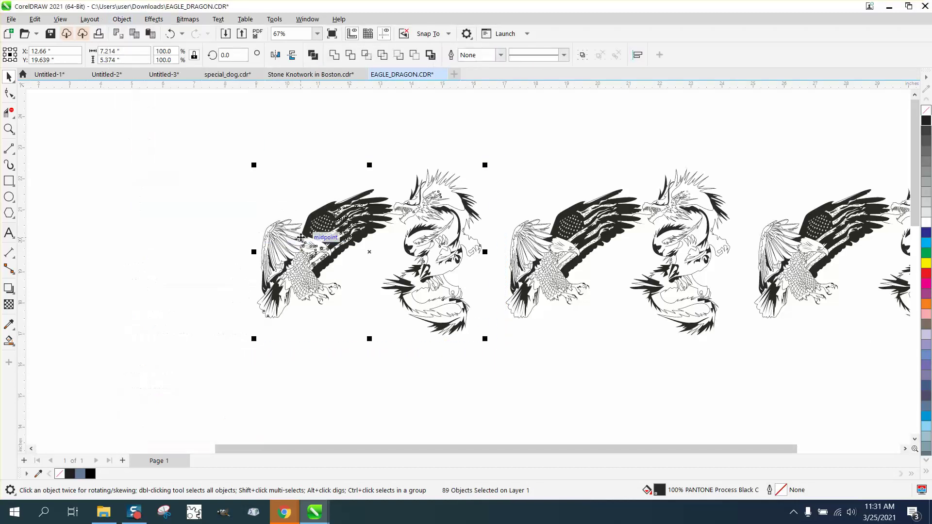
{"action": "left_click", "coordinate": [261, 181]}
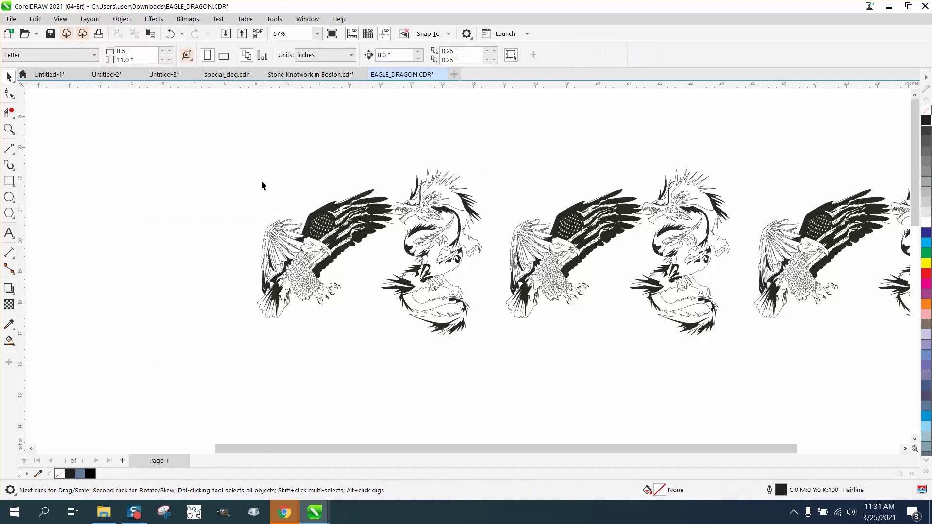
{"action": "left_click", "coordinate": [326, 211]}
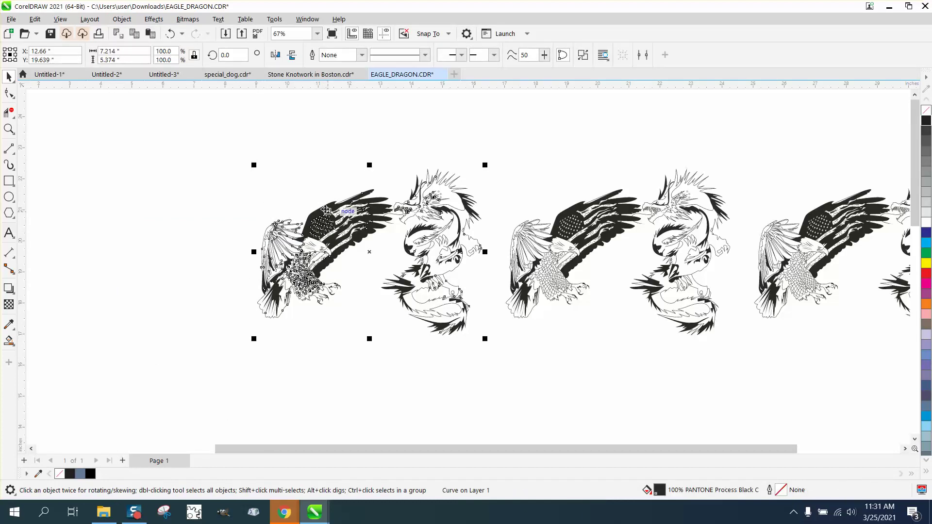
{"action": "left_click_drag", "start_coordinate": [326, 212], "coordinate": [192, 211]}
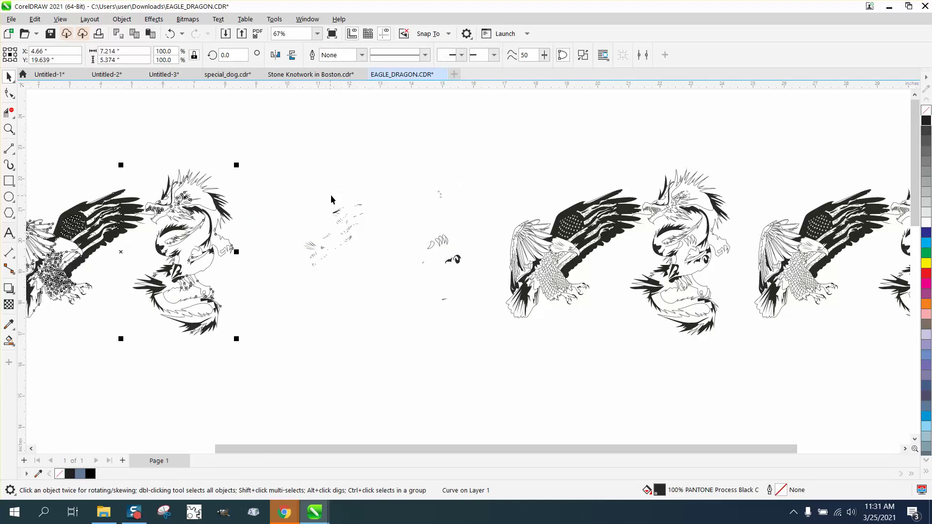
- Group the 86 leftover detail pieces and move the group 8 inches up
{"action": "left_click_drag", "start_coordinate": [291, 133], "coordinate": [390, 270]}
{"action": "left_click_drag", "start_coordinate": [471, 309], "coordinate": [472, 315]}
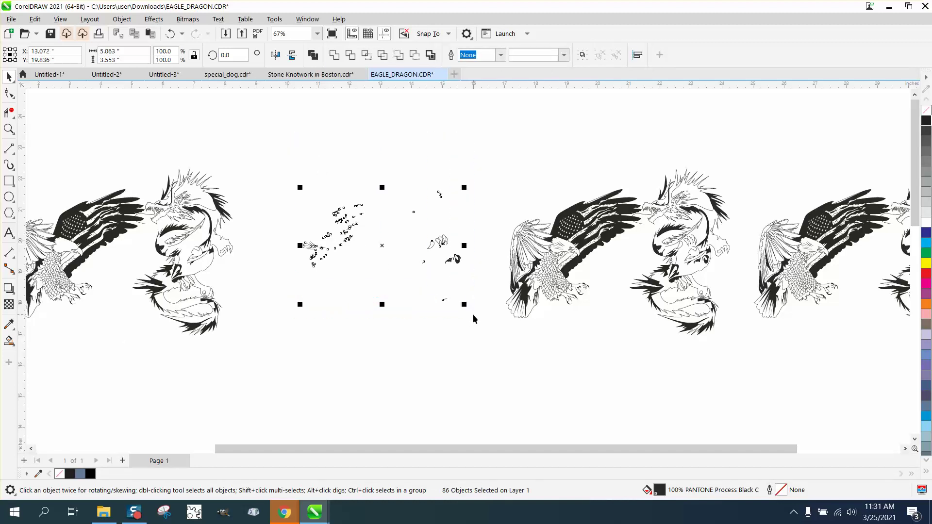
{"action": "key", "text": "Right"}
{"action": "key", "text": "Up"}
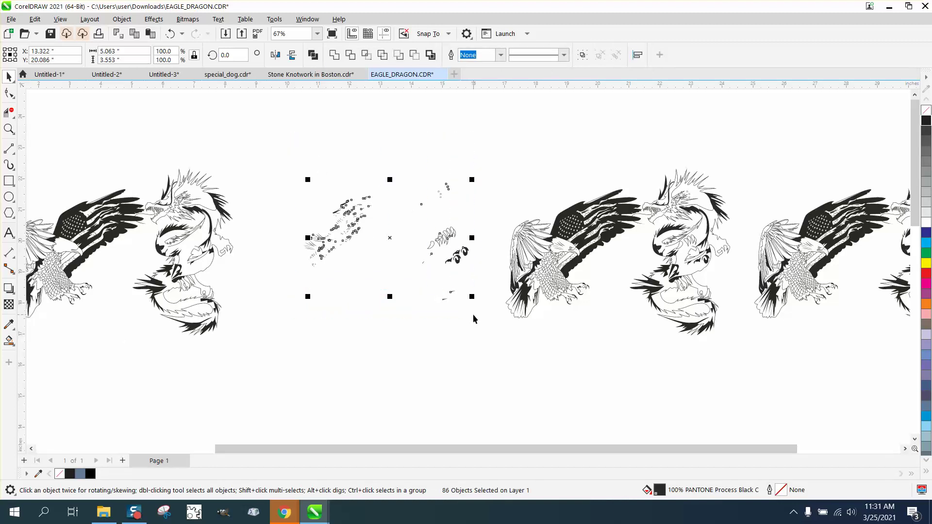
{"action": "key", "text": "ctrl+g"}
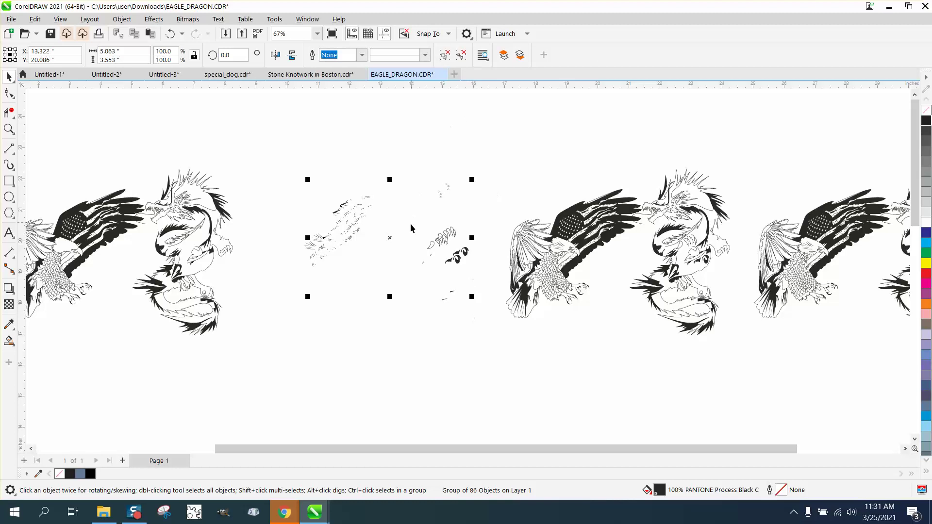
{"action": "scroll", "coordinate": [405, 289], "scroll_direction": "down", "scroll_amount": 2}
{"action": "key", "text": "shift+Up"}
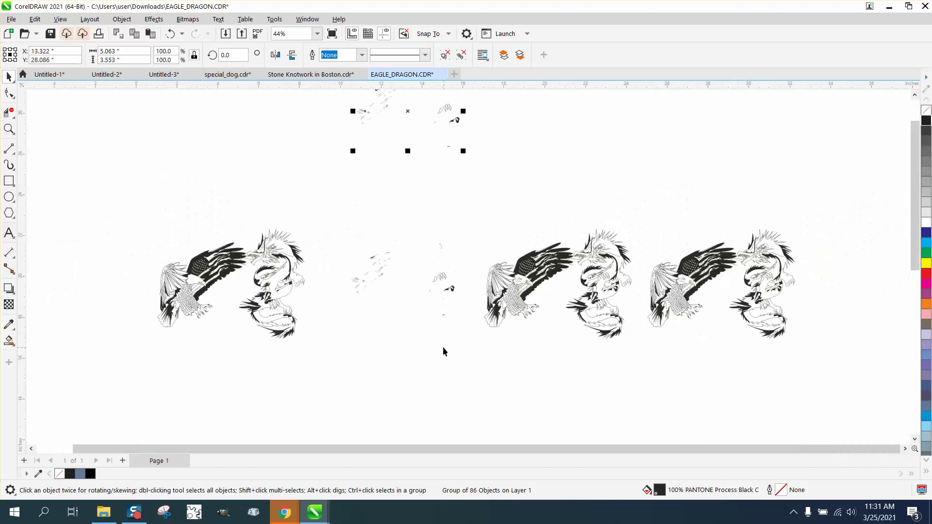
- Delete the 85 scattered pieces remaining in the middle
{"action": "left_click_drag", "start_coordinate": [340, 235], "coordinate": [477, 312]}
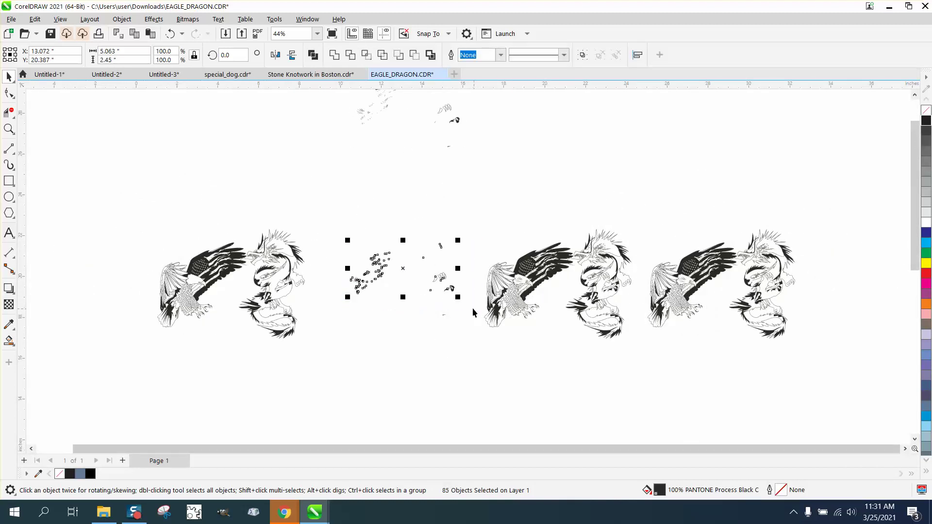
{"action": "key", "text": "Delete"}
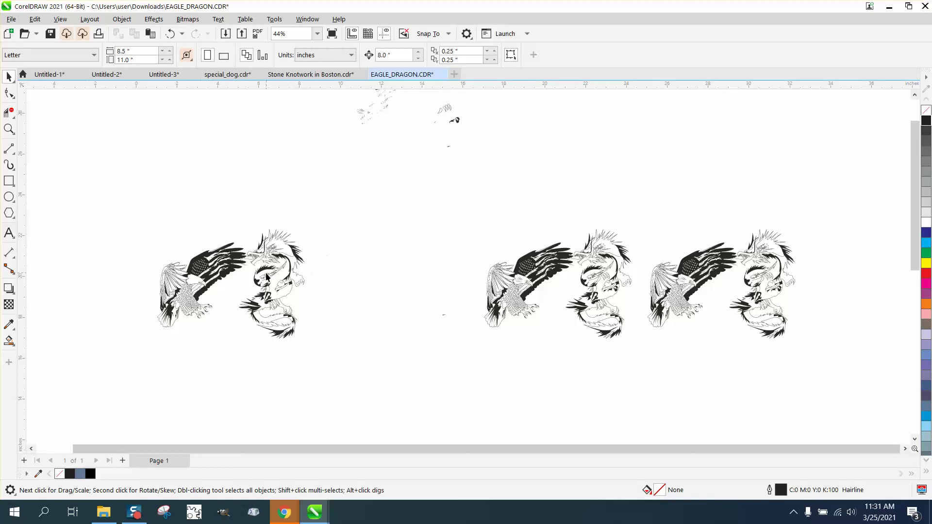
{"action": "left_click", "coordinate": [8, 129]}
- Give the left eagle-dragon outline no fill and a black hairline stroke
{"action": "left_click_drag", "start_coordinate": [428, 377], "coordinate": [123, 194]}
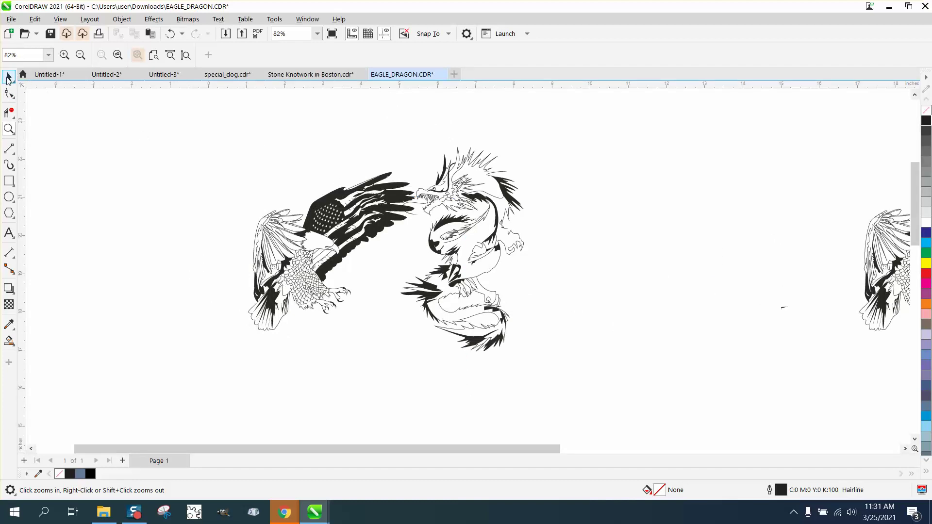
{"action": "key", "text": "space"}
{"action": "left_click", "coordinate": [386, 192]}
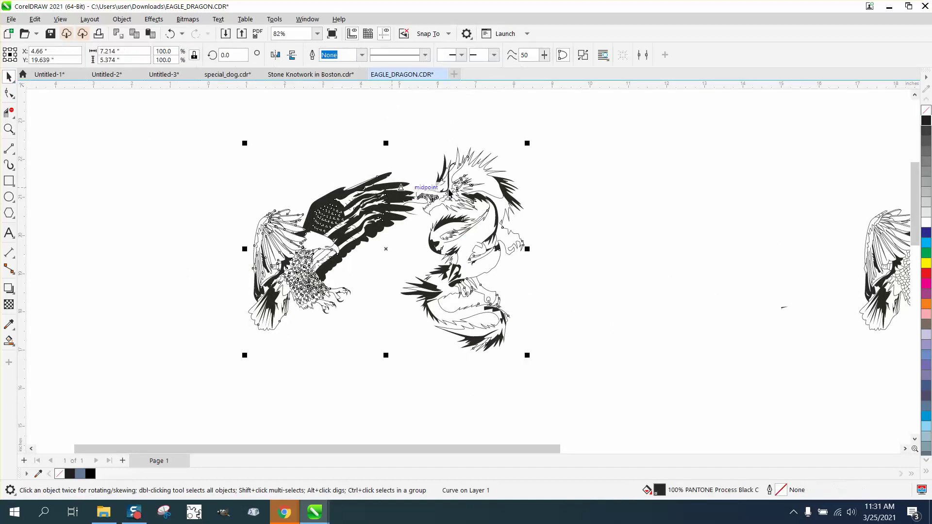
{"action": "left_click", "coordinate": [926, 110]}
{"action": "right_click", "coordinate": [926, 121]}
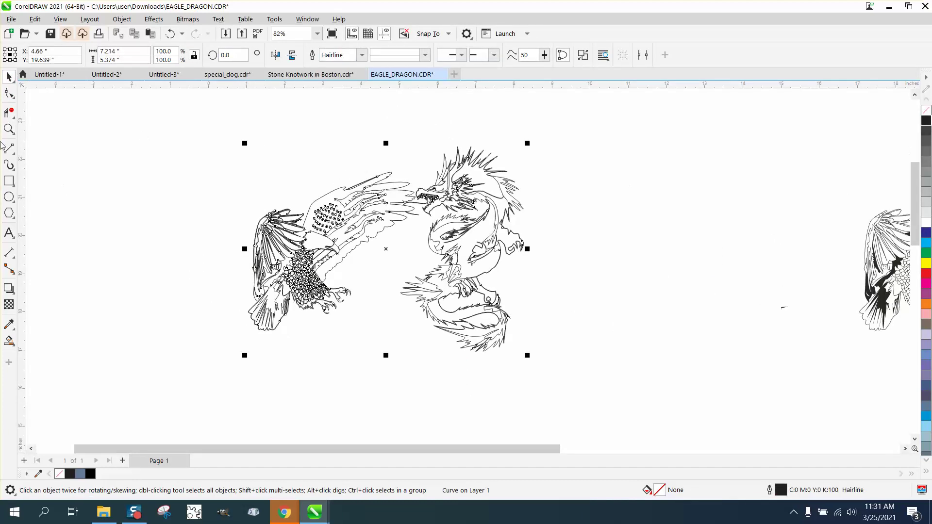
- Draw two short 2-Point lines closing the gaps in the dragon's tongue
{"action": "left_click", "coordinate": [9, 129]}
{"action": "left_click_drag", "start_coordinate": [396, 190], "coordinate": [462, 244]}
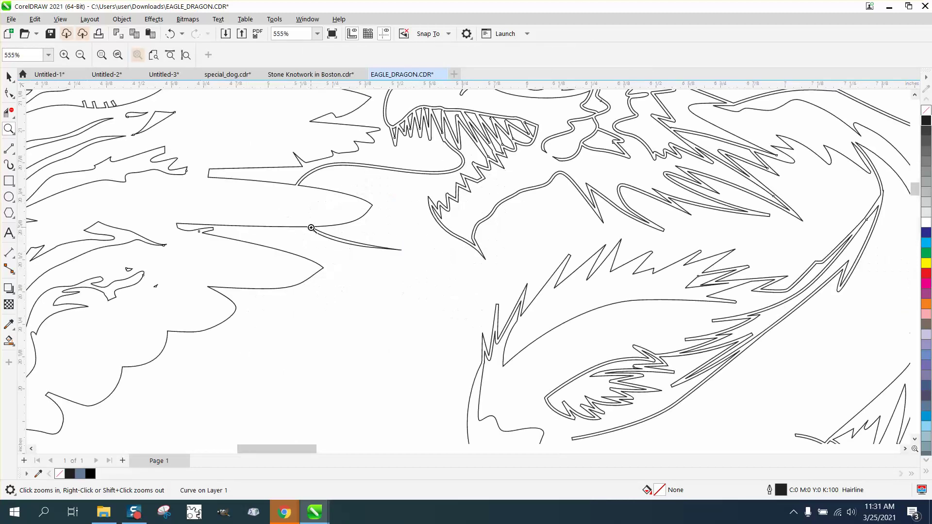
{"action": "left_click", "coordinate": [10, 150]}
{"action": "left_click_drag", "start_coordinate": [289, 177], "coordinate": [324, 180]}
{"action": "left_click_drag", "start_coordinate": [336, 231], "coordinate": [301, 234]}
{"action": "left_click", "coordinate": [10, 342]}
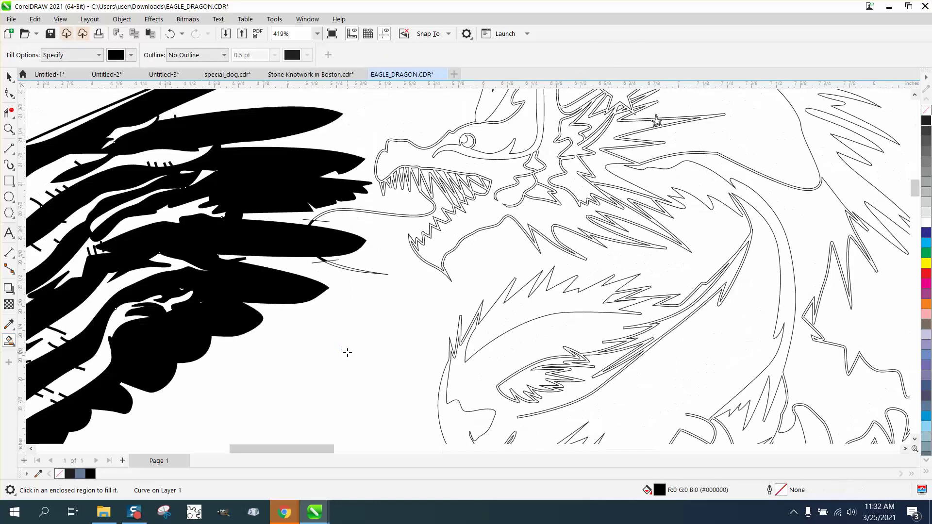
- Zoom in on the dragon's head of the leftmost pair
{"action": "scroll", "coordinate": [353, 353], "scroll_direction": "down", "scroll_amount": 2}
{"action": "scroll", "coordinate": [362, 358], "scroll_direction": "down", "scroll_amount": 4}
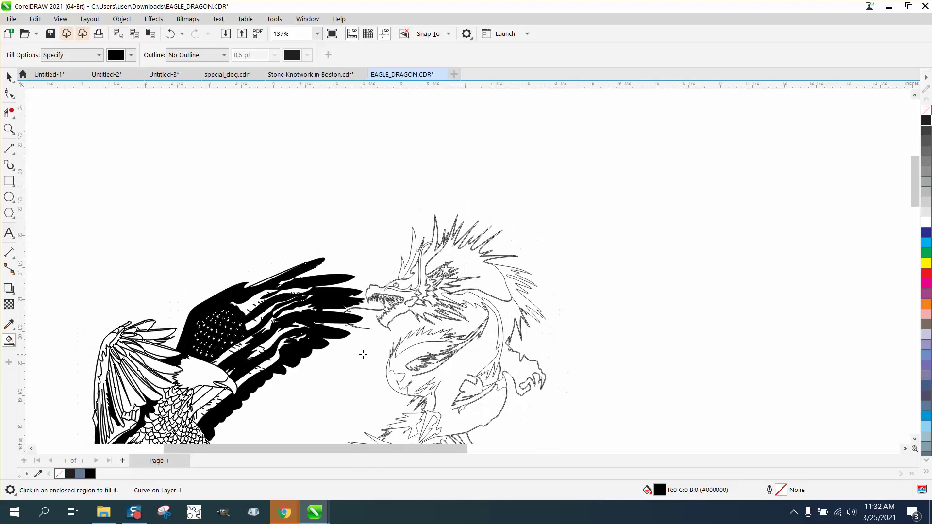
{"action": "scroll", "coordinate": [363, 355], "scroll_direction": "down", "scroll_amount": 1}
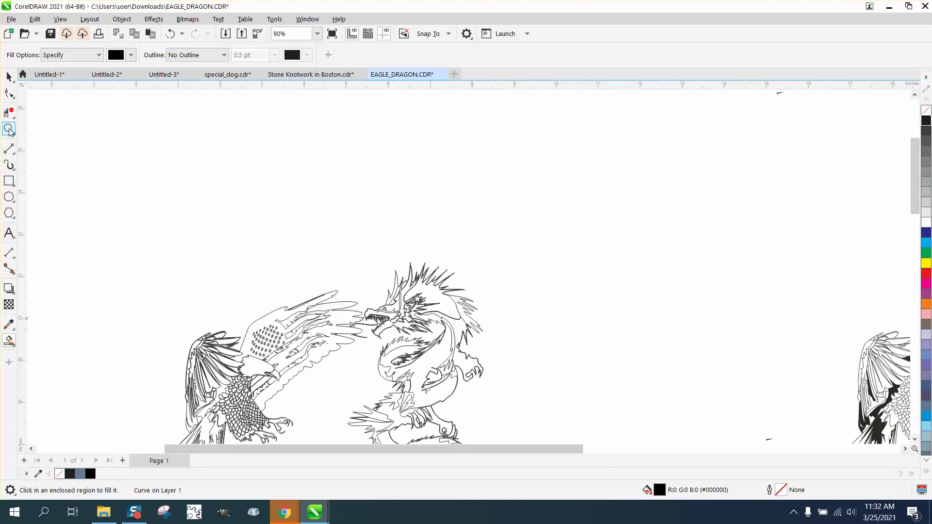
{"action": "left_click", "coordinate": [9, 128]}
{"action": "left_click_drag", "start_coordinate": [347, 323], "coordinate": [483, 368]}
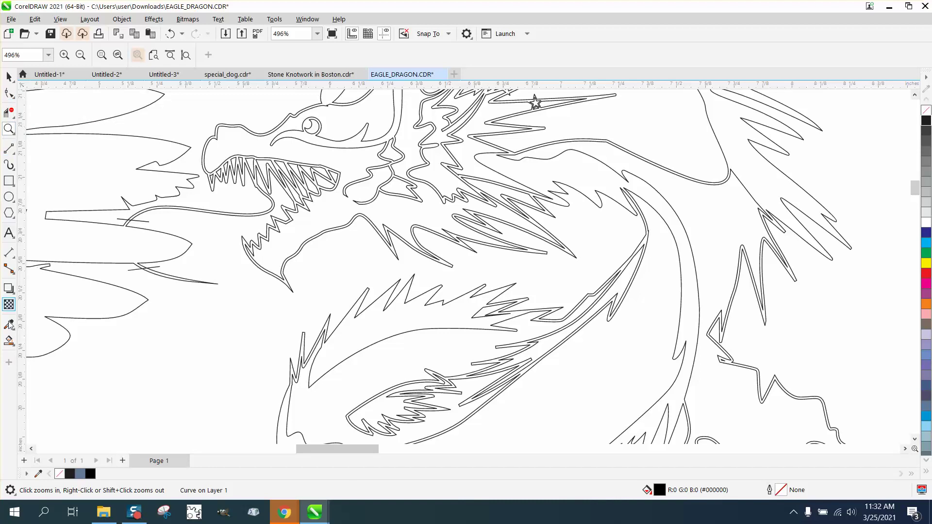
{"action": "left_click", "coordinate": [9, 340]}
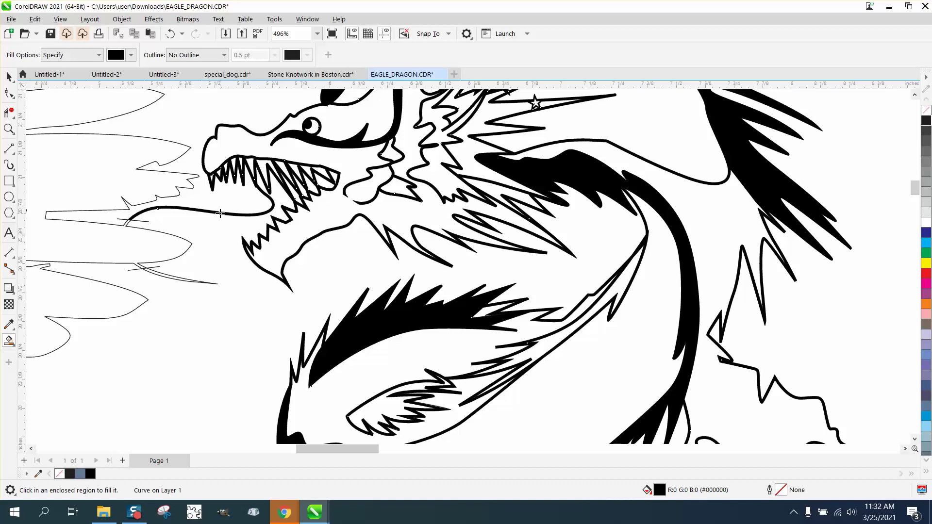
- Undo the two unwanted black fills and readjust the zoom on the left pair
{"action": "key", "text": "ctrl+z"}
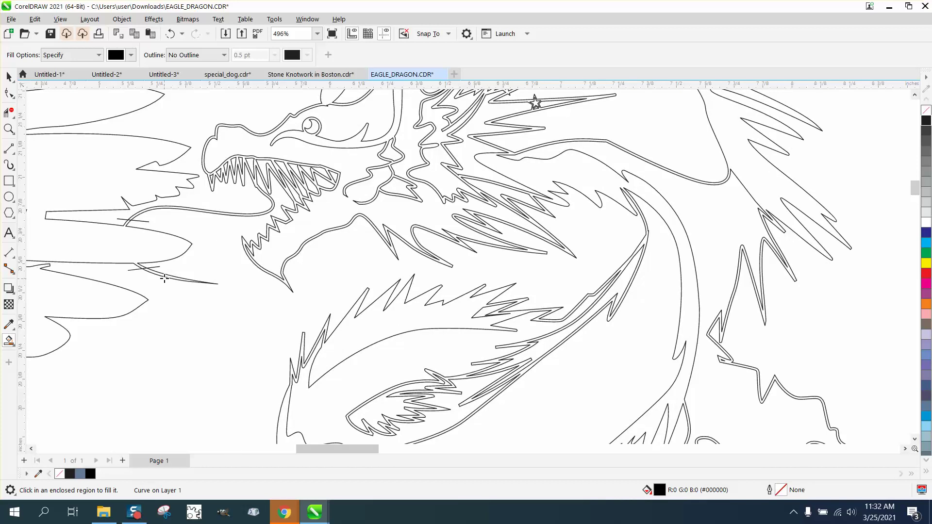
{"action": "key", "text": "ctrl+z"}
{"action": "scroll", "coordinate": [313, 320], "scroll_direction": "down", "scroll_amount": 5}
{"action": "scroll", "coordinate": [313, 320], "scroll_direction": "down", "scroll_amount": 5}
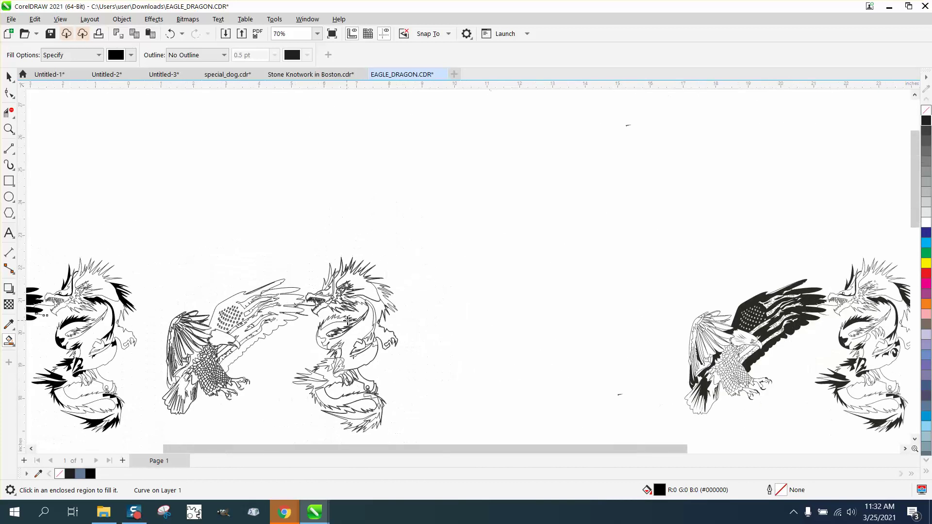
{"action": "left_click", "coordinate": [8, 129]}
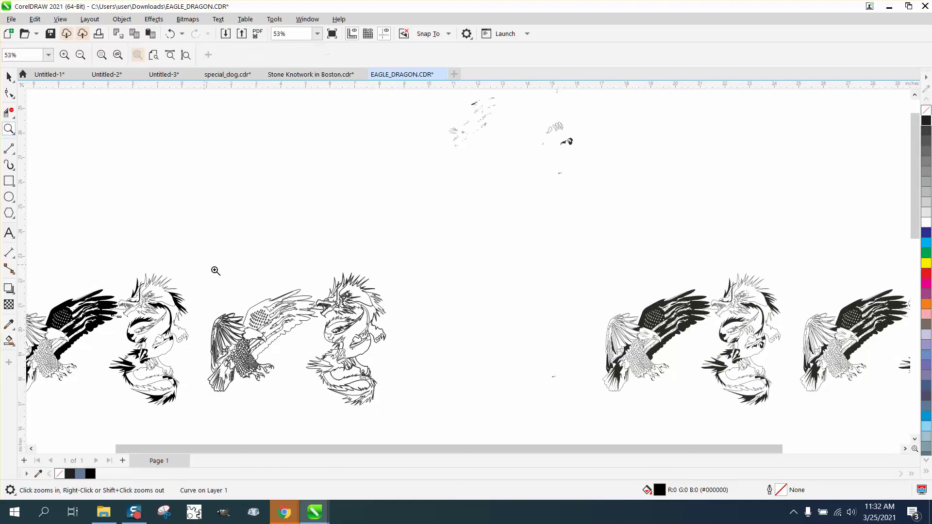
{"action": "scroll", "coordinate": [218, 286], "scroll_direction": "down", "scroll_amount": 1}
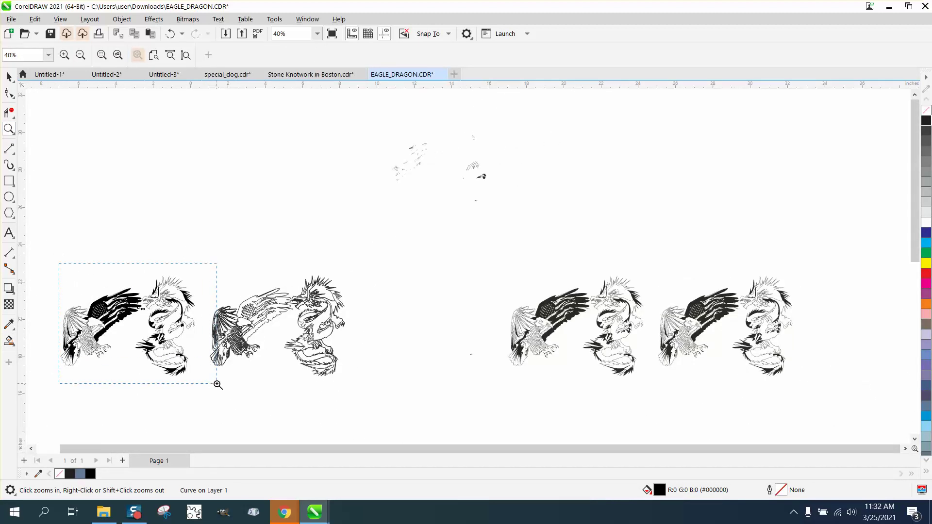
{"action": "scroll", "coordinate": [202, 353], "scroll_direction": "up", "scroll_amount": 4}
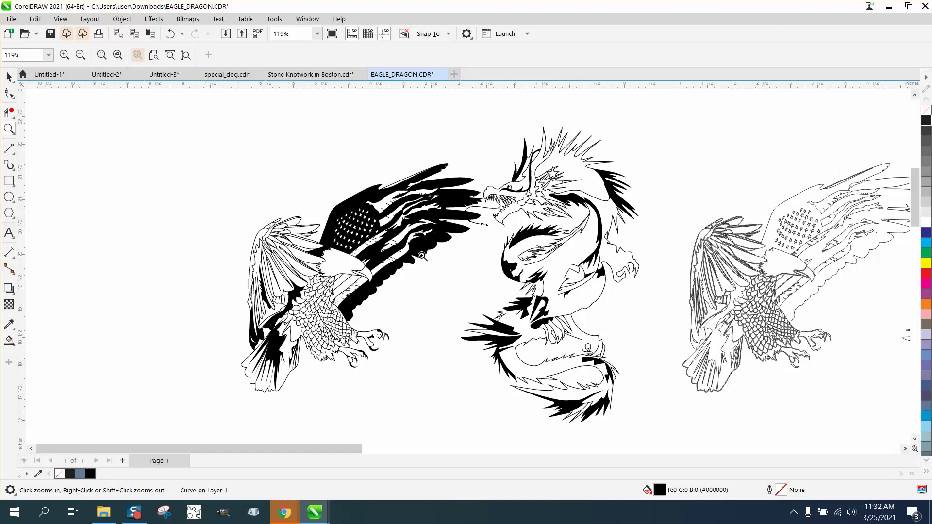
- Move the eagle 8 inches to the left of the dragon
{"action": "left_click", "coordinate": [9, 76]}
{"action": "scroll", "coordinate": [384, 265], "scroll_direction": "down", "scroll_amount": 1}
{"action": "scroll", "coordinate": [384, 266], "scroll_direction": "down", "scroll_amount": 1}
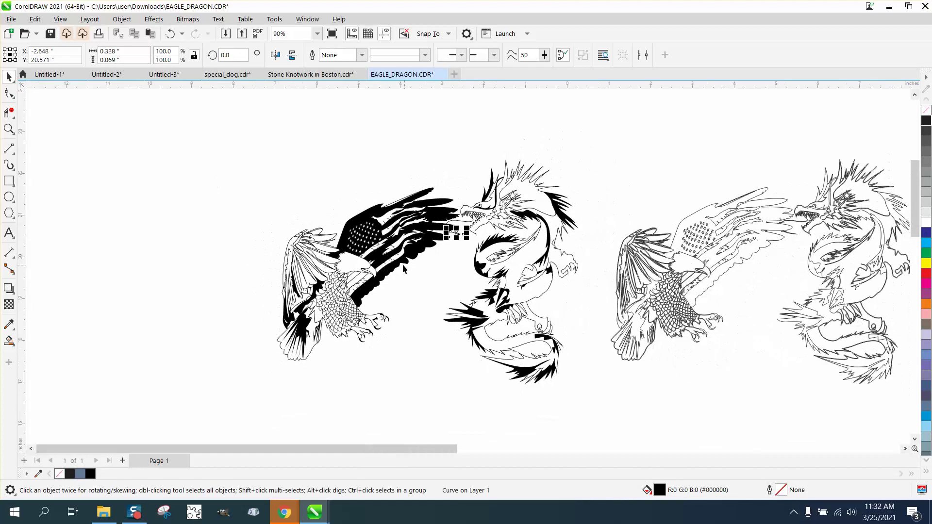
{"action": "left_click", "coordinate": [369, 223]}
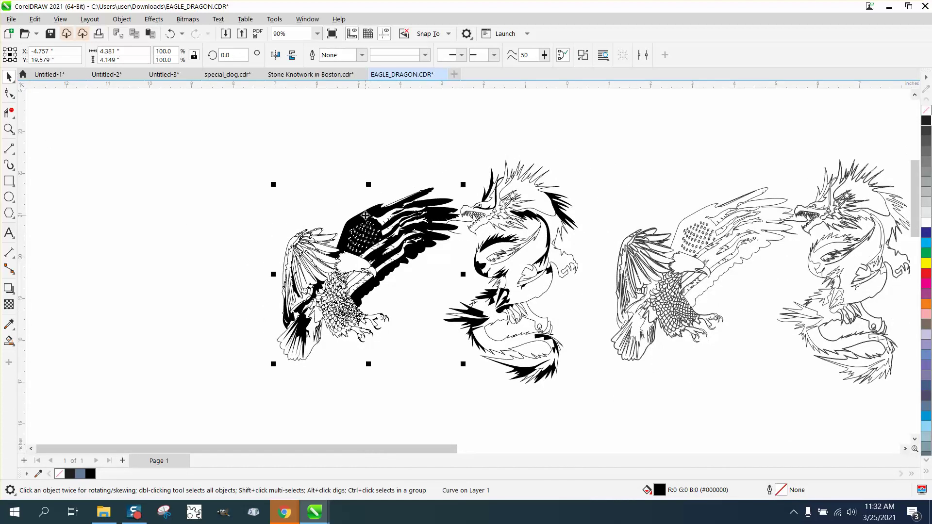
{"action": "key", "text": "Left"}
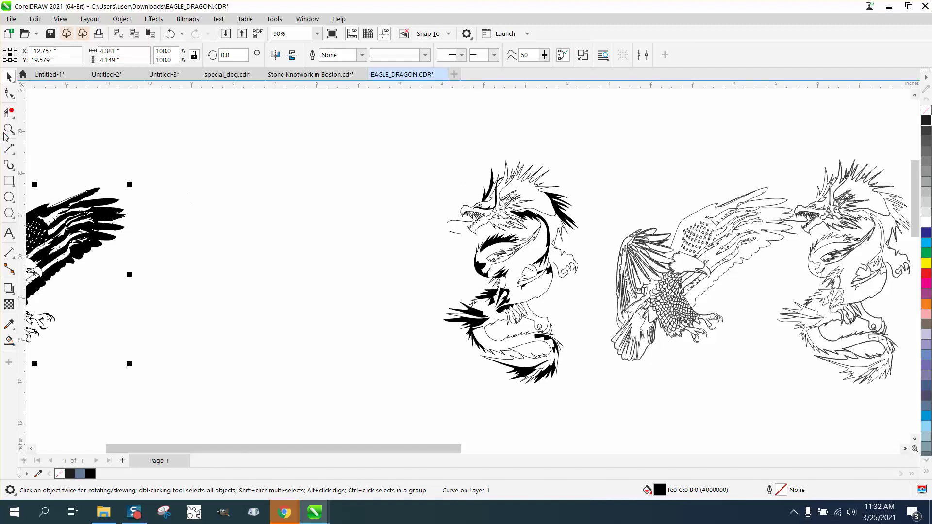
- Remove the dragon's fill and give the thin lower tongue piece no fill with a black outline
{"action": "left_click", "coordinate": [9, 129]}
{"action": "left_click_drag", "start_coordinate": [458, 207], "coordinate": [467, 246]}
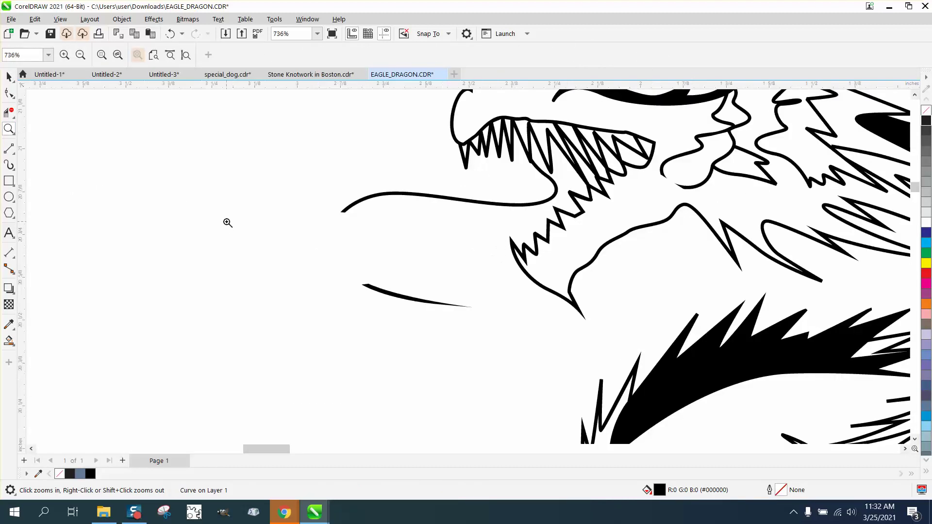
{"action": "key", "text": "space"}
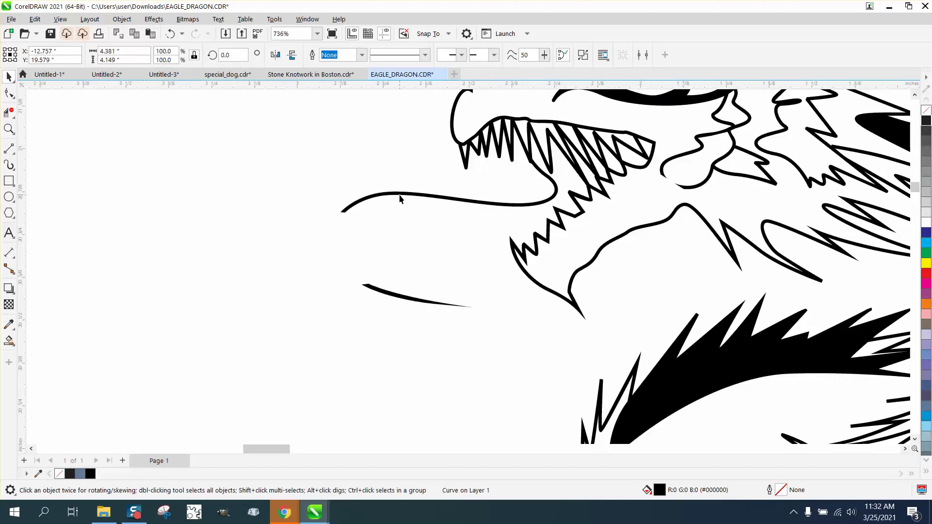
{"action": "left_click", "coordinate": [925, 110]}
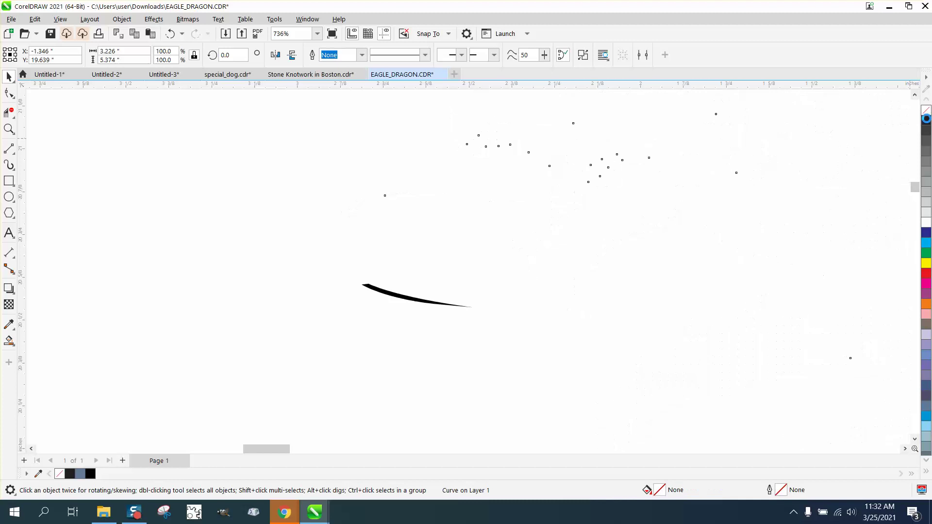
{"action": "left_click", "coordinate": [389, 296]}
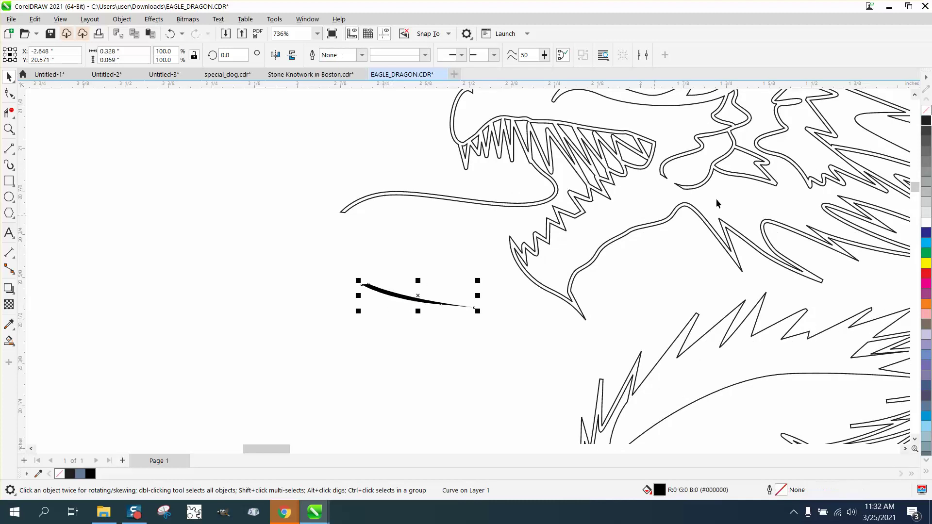
{"action": "left_click", "coordinate": [925, 111]}
{"action": "right_click", "coordinate": [926, 120]}
- Draw two 3-Point Curve arcs across the tongue's open end
{"action": "left_click", "coordinate": [9, 129]}
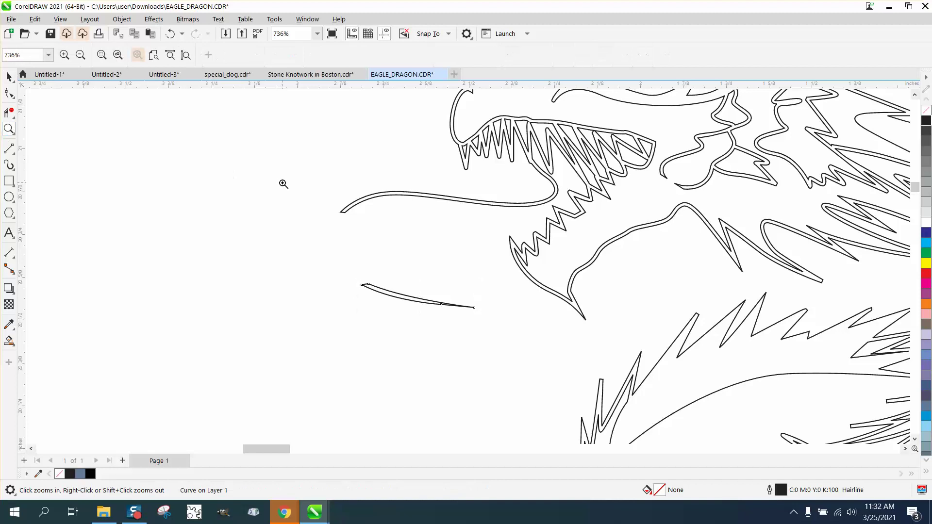
{"action": "left_click", "coordinate": [323, 270]}
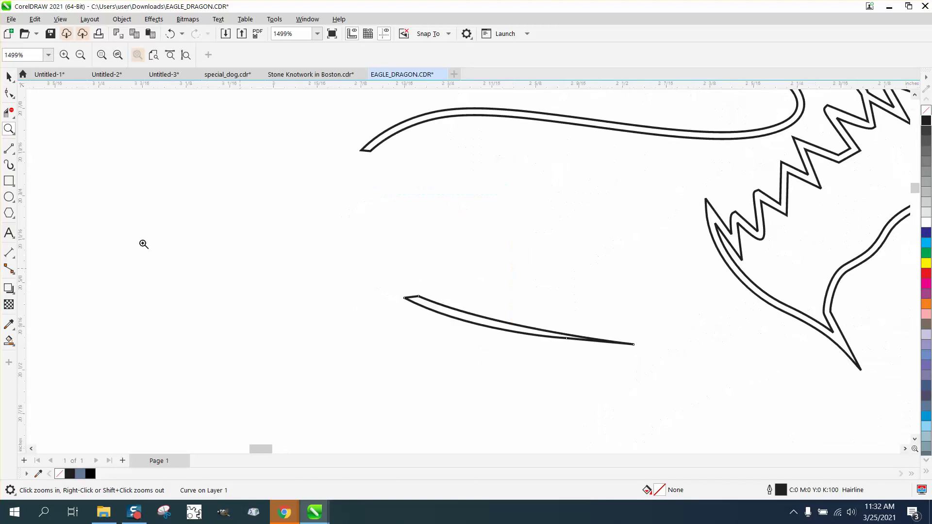
{"action": "left_click", "coordinate": [16, 155]}
{"action": "left_click", "coordinate": [58, 226]}
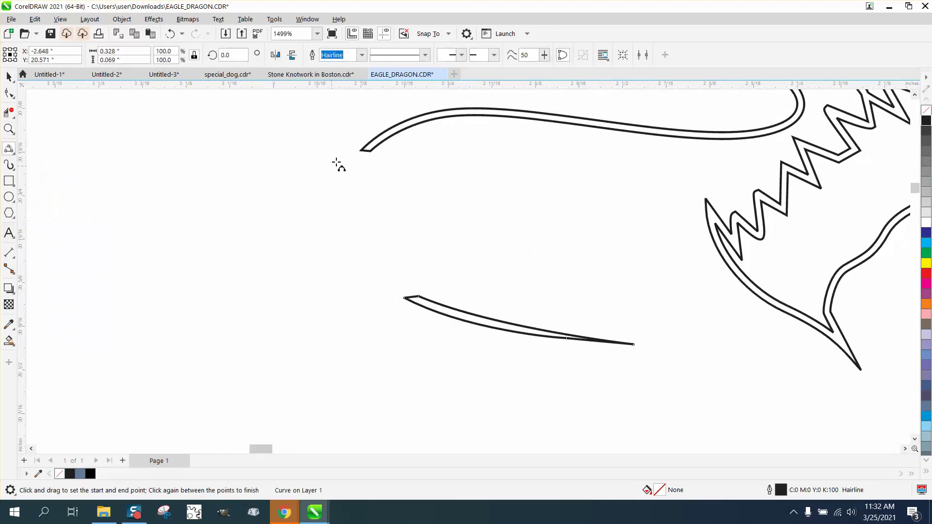
{"action": "left_click_drag", "start_coordinate": [370, 151], "coordinate": [418, 296]}
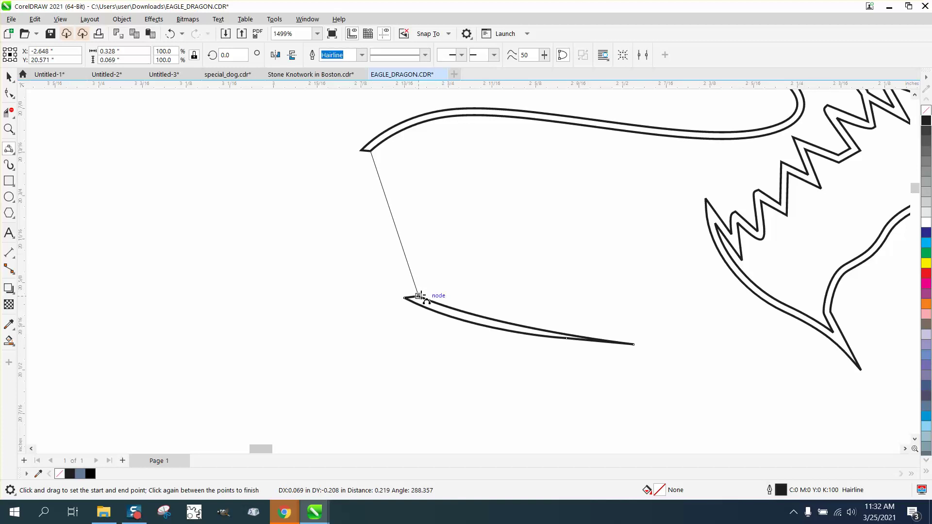
{"action": "left_click", "coordinate": [369, 236]}
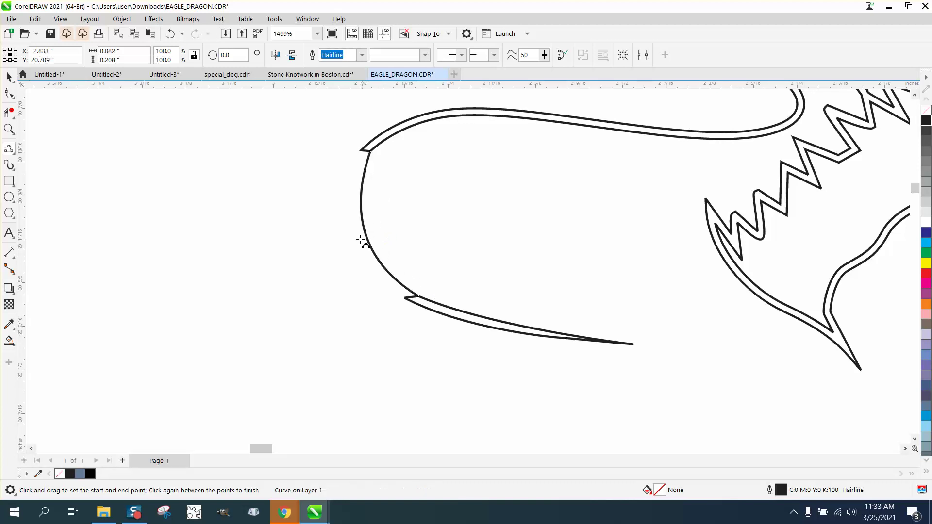
{"action": "left_click_drag", "start_coordinate": [364, 151], "coordinate": [404, 298]}
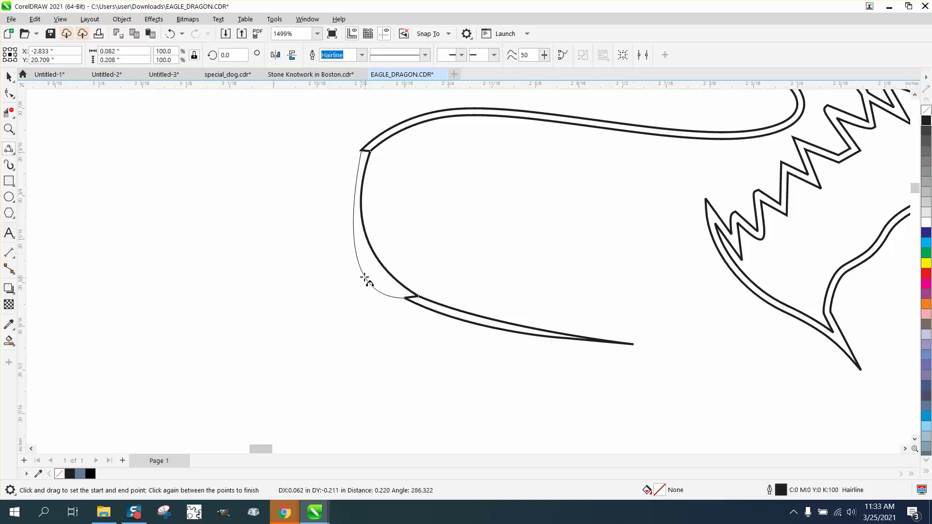
- Finish the second arc and delete the short crossbar at the arcs' upper joint with Virtual Segment Delete
{"action": "left_click", "coordinate": [357, 244]}
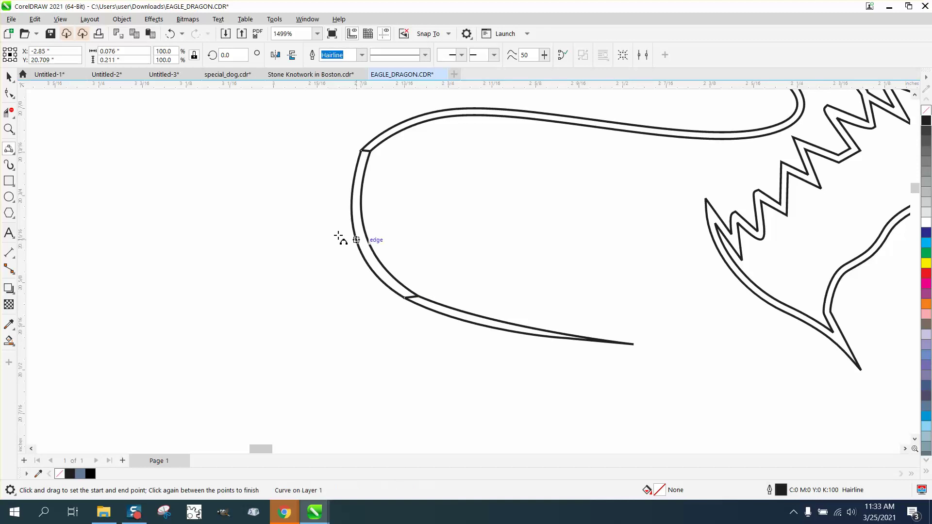
{"action": "left_click", "coordinate": [9, 128]}
{"action": "left_click_drag", "start_coordinate": [375, 168], "coordinate": [443, 198]}
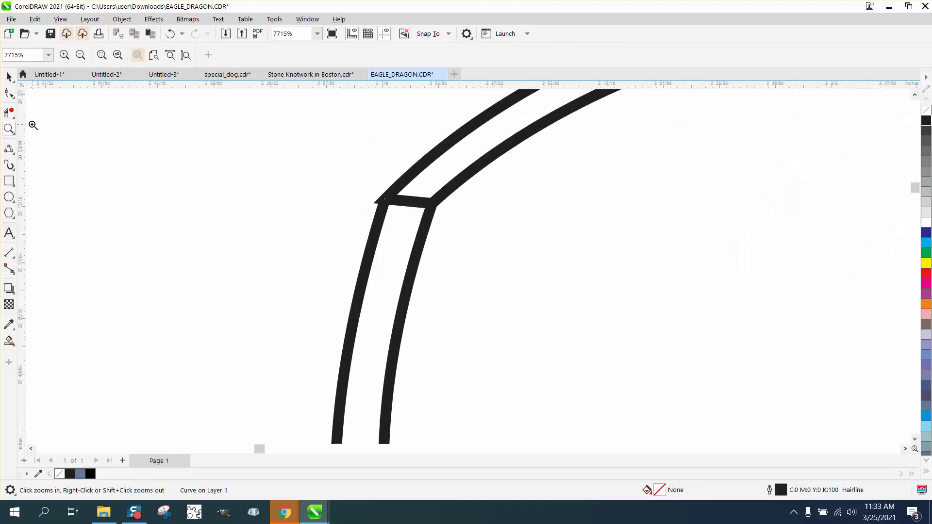
{"action": "left_click", "coordinate": [9, 112]}
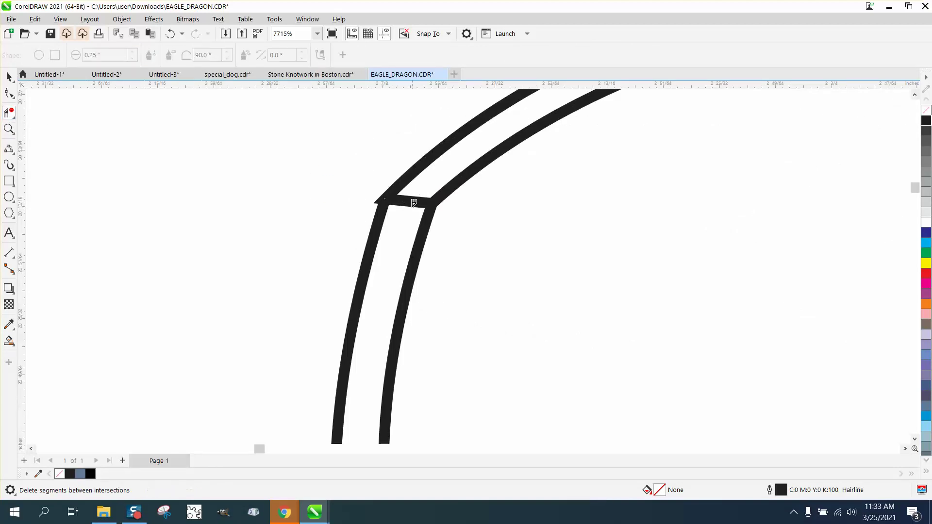
{"action": "left_click", "coordinate": [417, 198]}
{"action": "scroll", "coordinate": [416, 202], "scroll_direction": "down", "scroll_amount": 5}
{"action": "scroll", "coordinate": [389, 225], "scroll_direction": "down", "scroll_amount": 1}
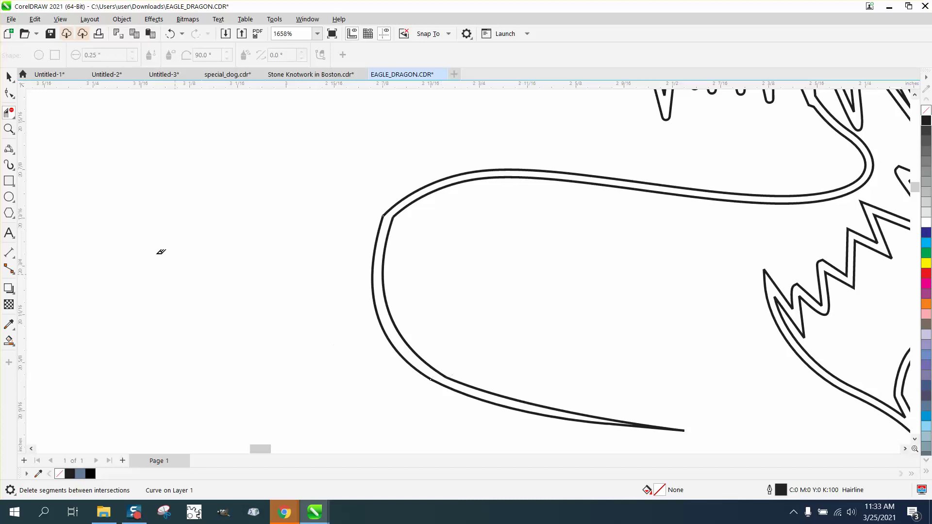
{"action": "left_click", "coordinate": [8, 128]}
{"action": "left_click_drag", "start_coordinate": [364, 195], "coordinate": [456, 257]}
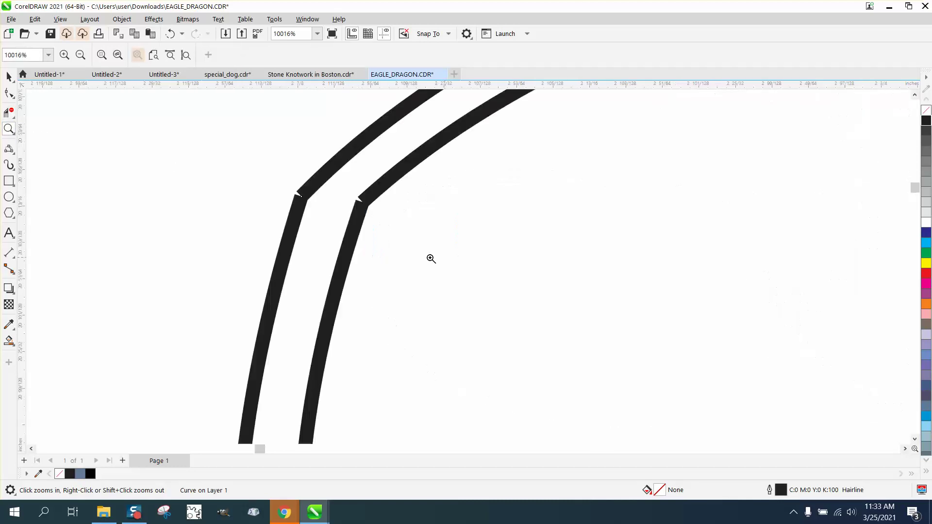
{"action": "left_click", "coordinate": [8, 93]}
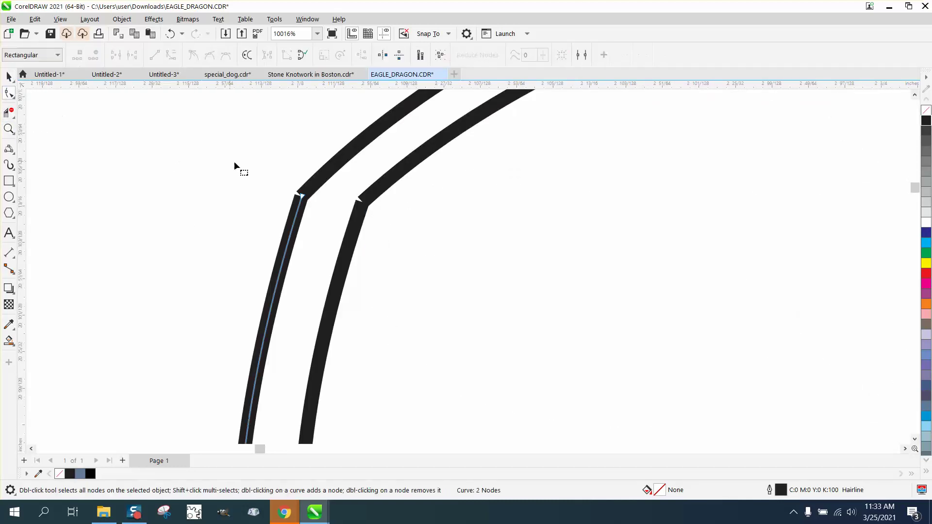
- In the Join Curves docker, join the curve ends at the tongue's left and right corners
{"action": "left_click", "coordinate": [308, 20]}
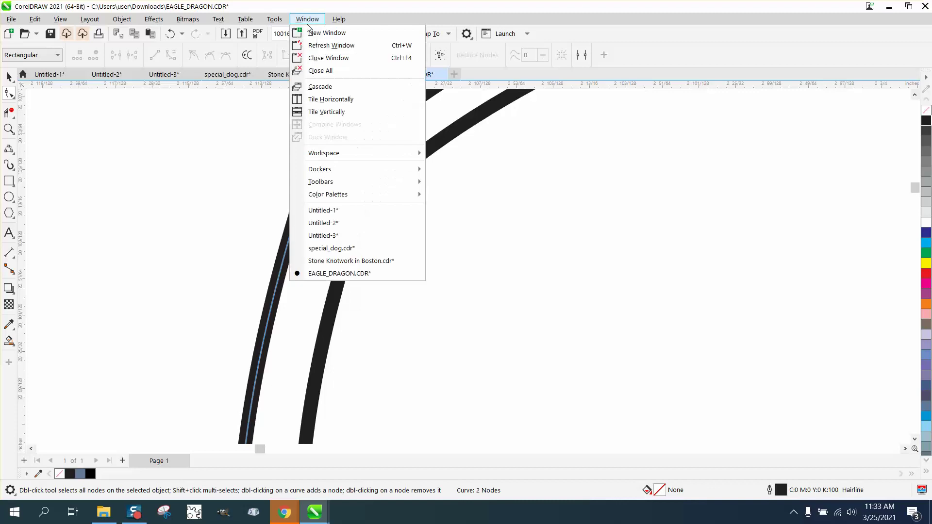
{"action": "mouse_move", "coordinate": [321, 170]}
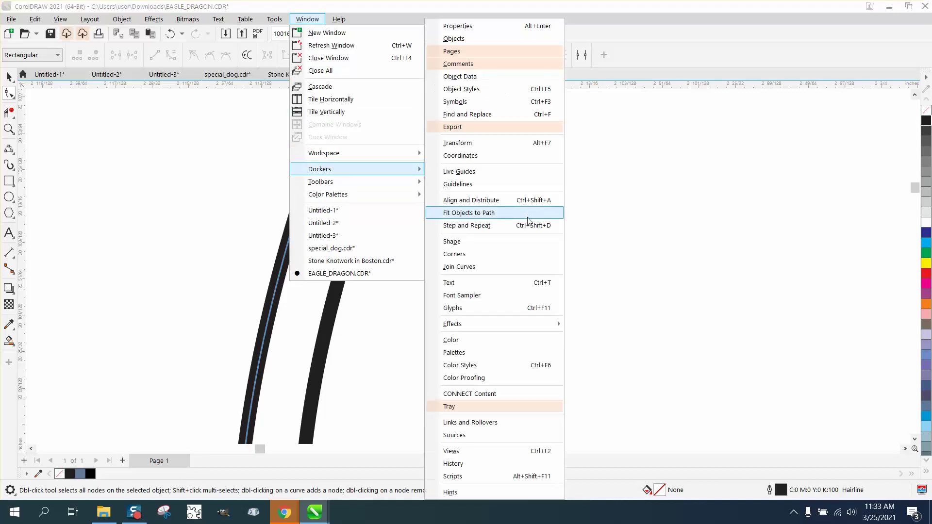
{"action": "left_click", "coordinate": [475, 268]}
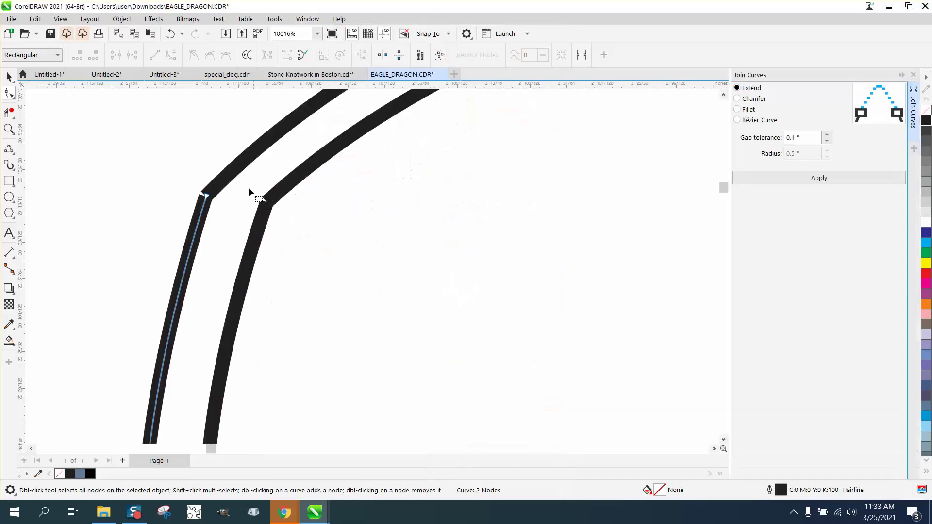
{"action": "key", "text": "ctrl+a"}
{"action": "left_click_drag", "start_coordinate": [175, 173], "coordinate": [221, 218]}
{"action": "left_click", "coordinate": [818, 179]}
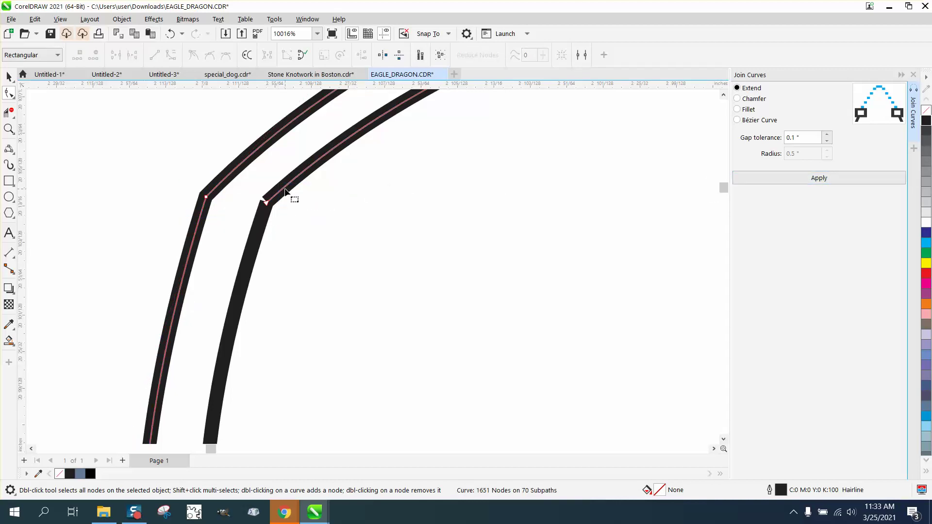
{"action": "left_click", "coordinate": [264, 224], "text": "shift"}
{"action": "left_click", "coordinate": [818, 178]}
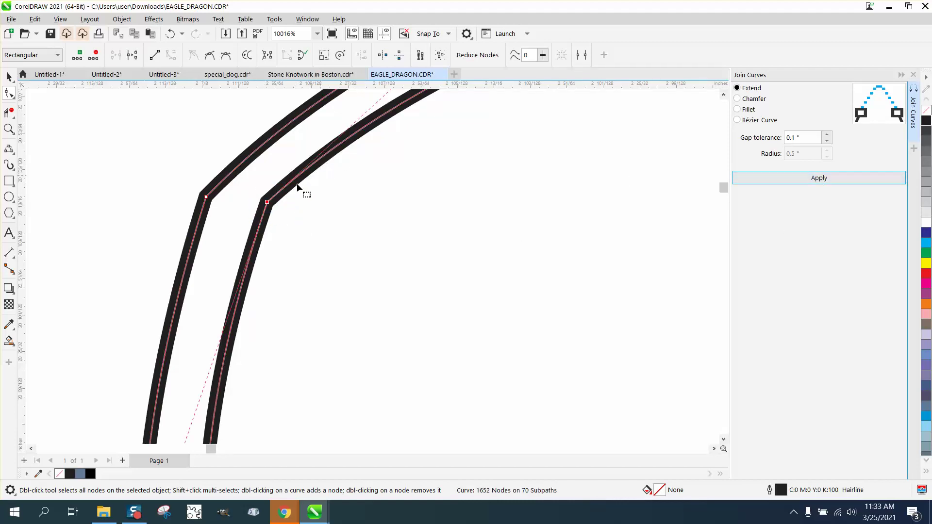
- Select both loose end nodes at the tongue tip and join them, closing the curve
{"action": "left_click", "coordinate": [725, 196]}
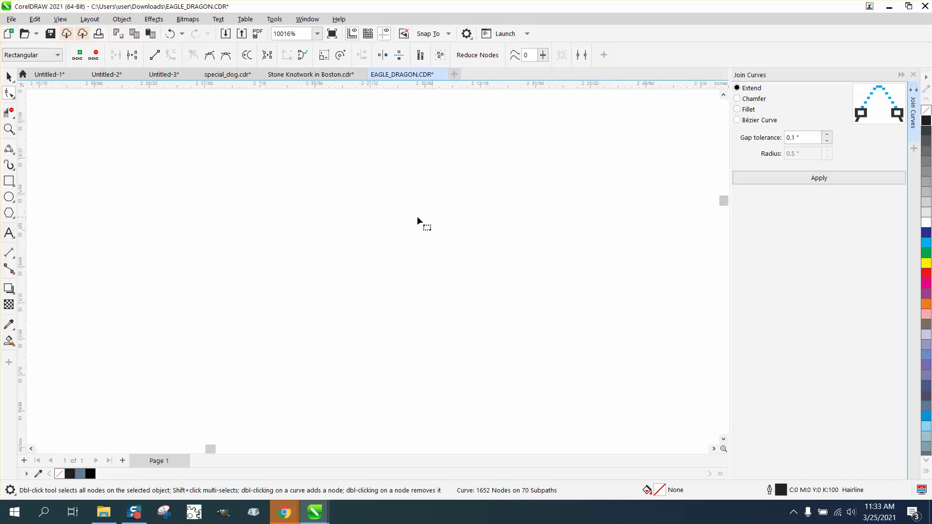
{"action": "scroll", "coordinate": [408, 225], "scroll_direction": "down", "scroll_amount": 1}
{"action": "key", "text": "F4"}
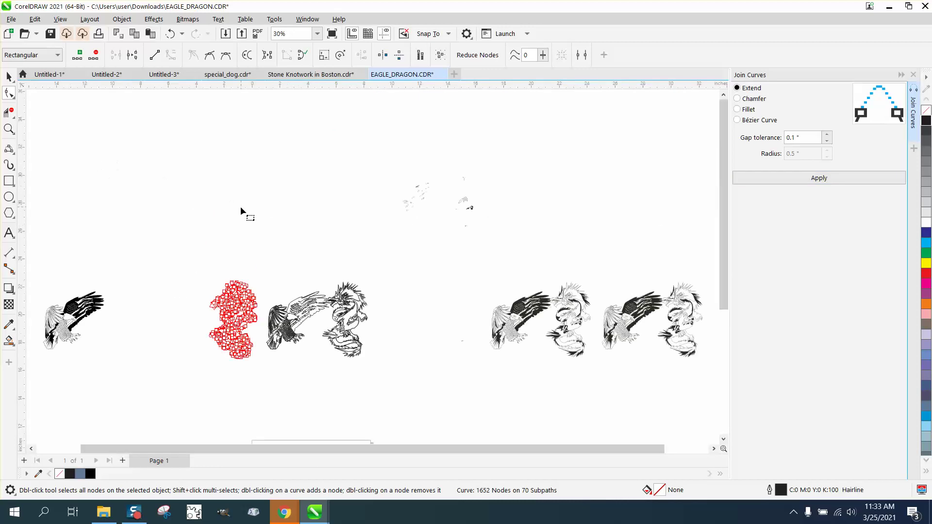
{"action": "left_click", "coordinate": [8, 129]}
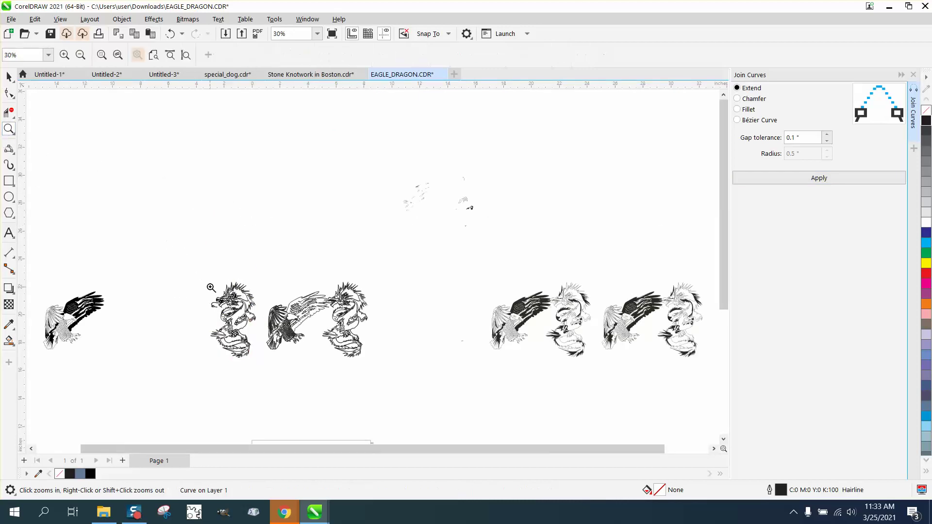
{"action": "left_click", "coordinate": [204, 285]}
{"action": "left_click", "coordinate": [196, 193]}
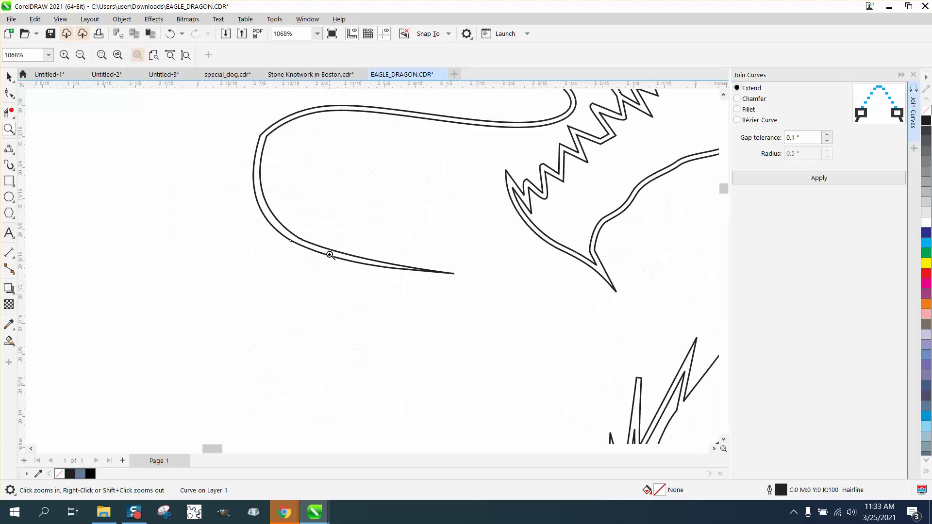
{"action": "left_click_drag", "start_coordinate": [323, 269], "coordinate": [324, 269]}
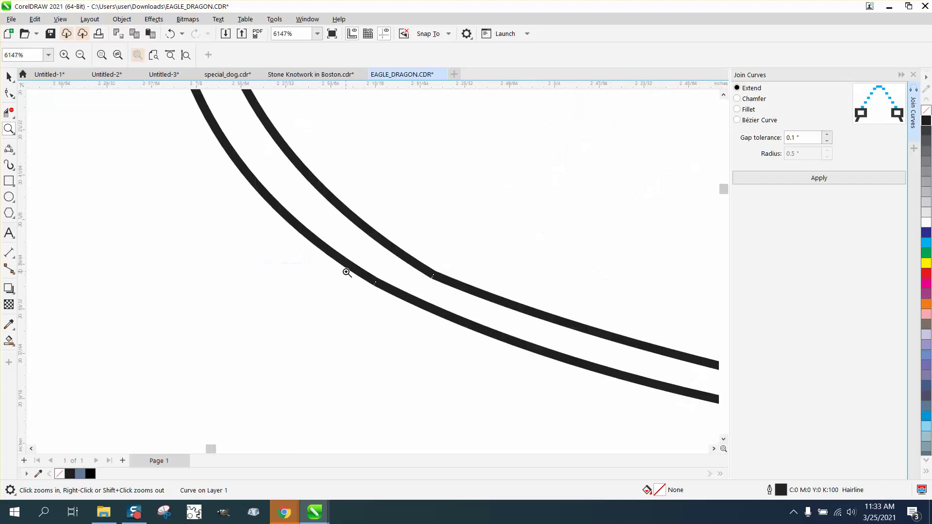
{"action": "left_click", "coordinate": [10, 93]}
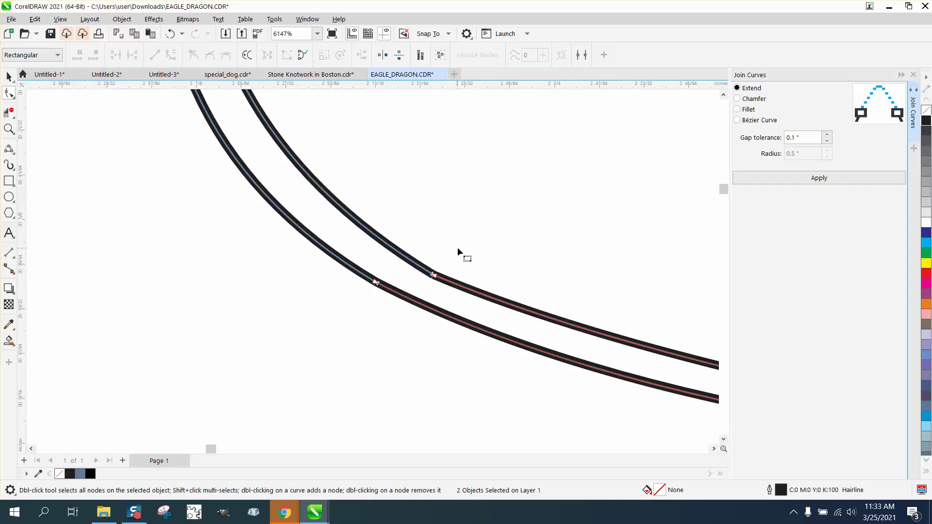
{"action": "left_click_drag", "start_coordinate": [458, 250], "coordinate": [333, 334]}
{"action": "left_click", "coordinate": [827, 179]}
{"action": "scroll", "coordinate": [425, 309], "scroll_direction": "down", "scroll_amount": 5}
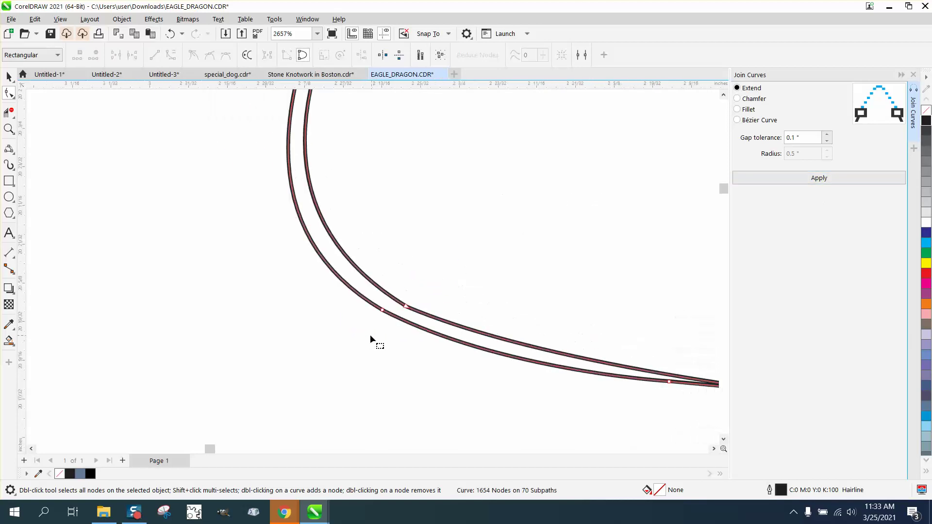
- Choose the Smooth tool and set its nib size to 0.1"
{"action": "left_click", "coordinate": [15, 100]}
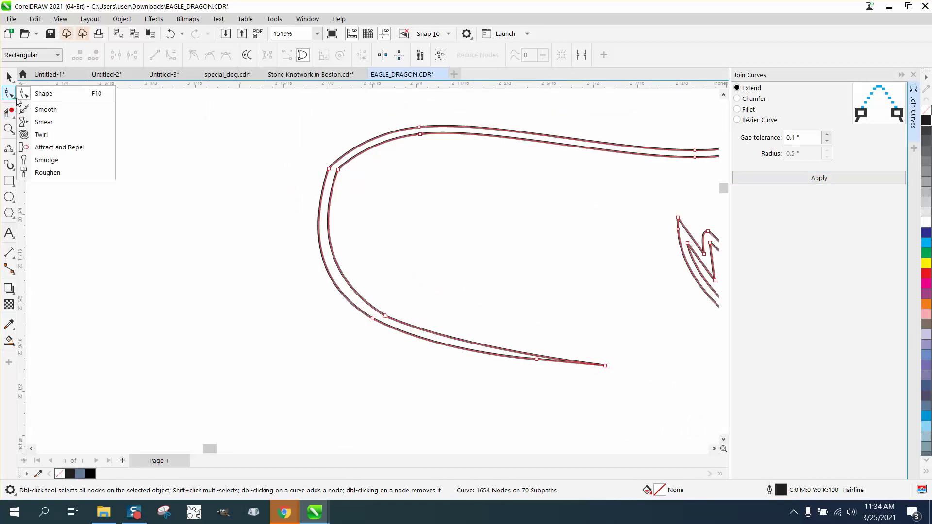
{"action": "left_click", "coordinate": [43, 108]}
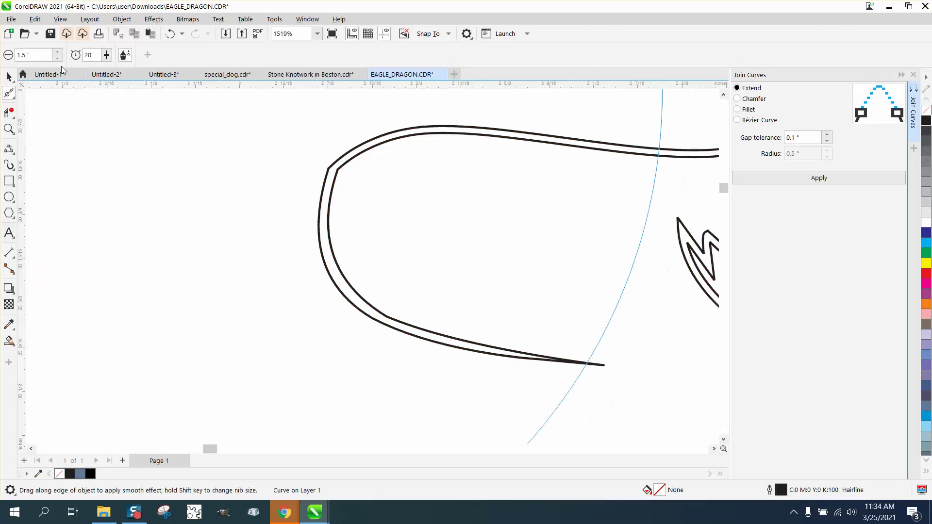
{"action": "double_click", "coordinate": [27, 55]}
{"action": "key", "text": "BackSpace"}
{"action": "type", "text": ".1"}
{"action": "key", "text": "Return"}
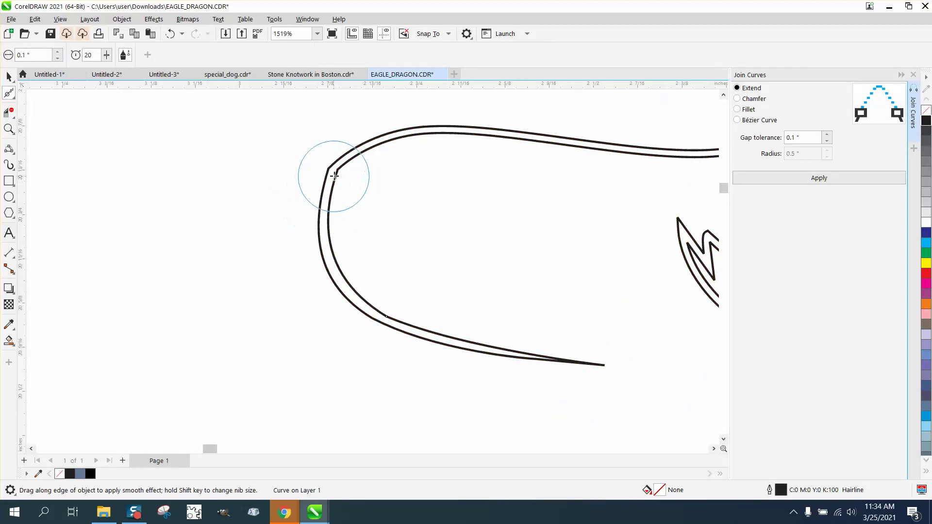
- Smooth the tongue outline's upper-left corner, bend and lower edge
{"action": "left_click_drag", "start_coordinate": [335, 171], "coordinate": [335, 180]}
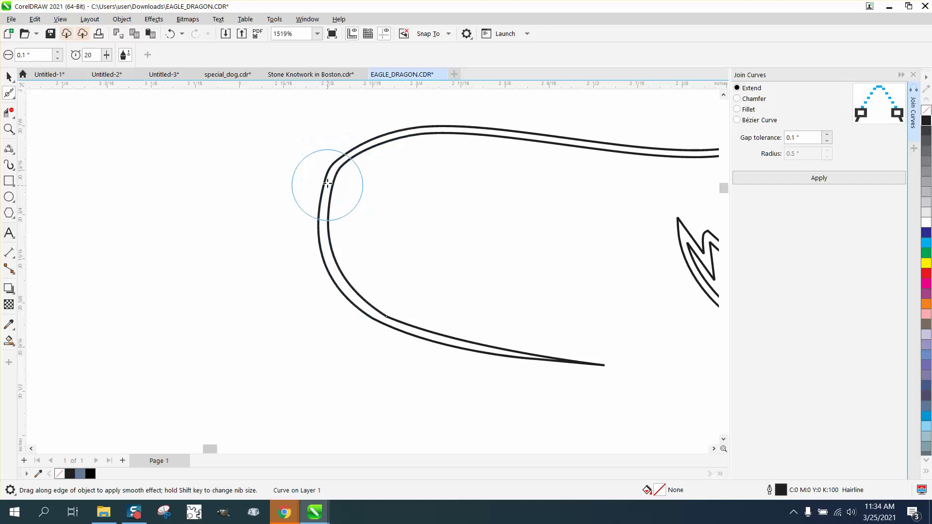
{"action": "mouse_move", "coordinate": [362, 151]}
{"action": "left_mouse_down"}
{"action": "mouse_move", "coordinate": [343, 234]}
{"action": "mouse_move", "coordinate": [391, 328]}
{"action": "mouse_move", "coordinate": [428, 339]}
{"action": "mouse_move", "coordinate": [335, 324]}
{"action": "left_mouse_up"}
{"action": "left_click", "coordinate": [9, 76]}
{"action": "scroll", "coordinate": [162, 349], "scroll_direction": "down", "scroll_amount": 2}
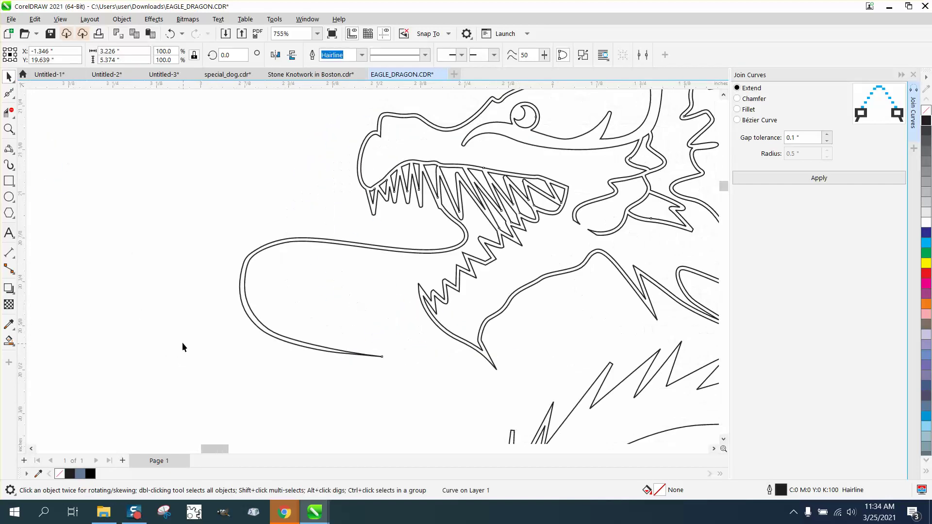
{"action": "scroll", "coordinate": [180, 342], "scroll_direction": "down", "scroll_amount": 1}
- Smart Fill the enclosed area inside the dragon's tongue with black
{"action": "left_click", "coordinate": [8, 340]}
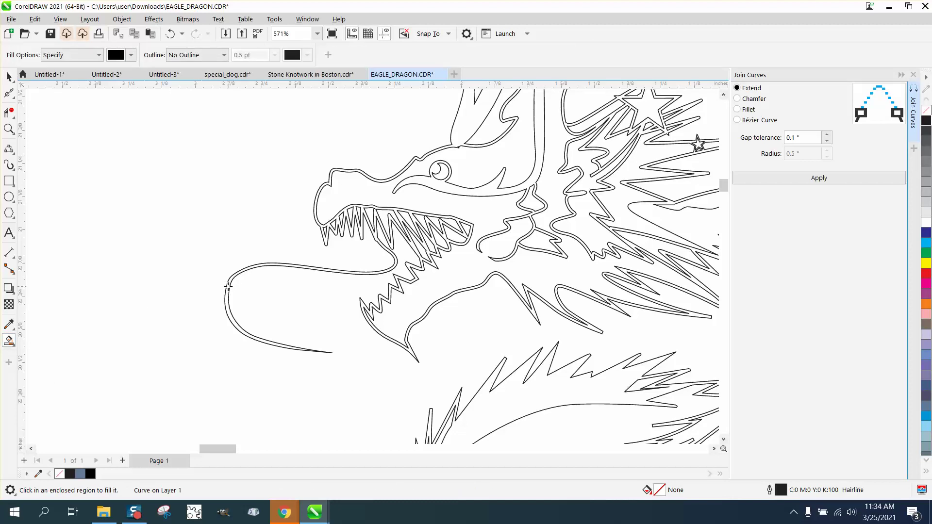
{"action": "left_click", "coordinate": [227, 286]}
{"action": "scroll", "coordinate": [145, 264], "scroll_direction": "down", "scroll_amount": 4}
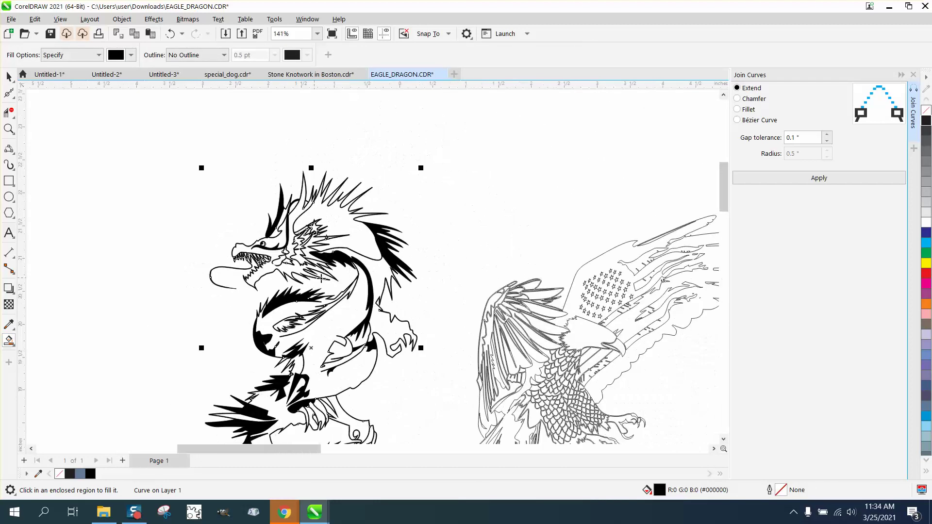
{"action": "scroll", "coordinate": [341, 280], "scroll_direction": "down", "scroll_amount": 3}
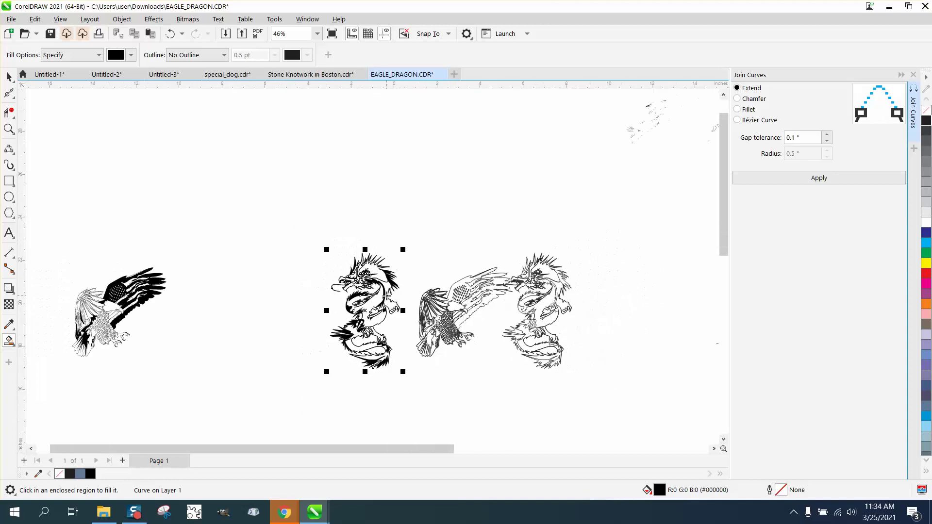
{"action": "scroll", "coordinate": [319, 290], "scroll_direction": "down", "scroll_amount": 2}
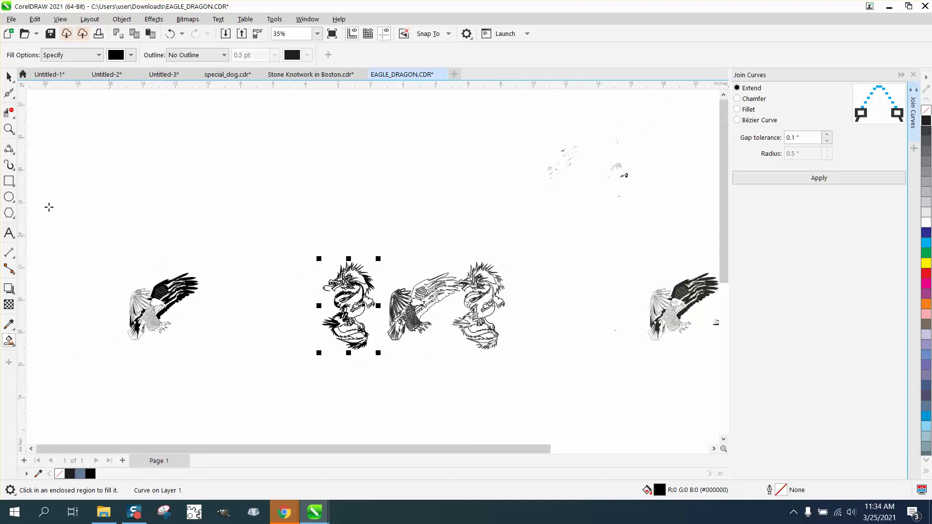
- Nudge the filled dragon and eagle up and right into a side-by-side pair, then zoom in
{"action": "left_click", "coordinate": [9, 78]}
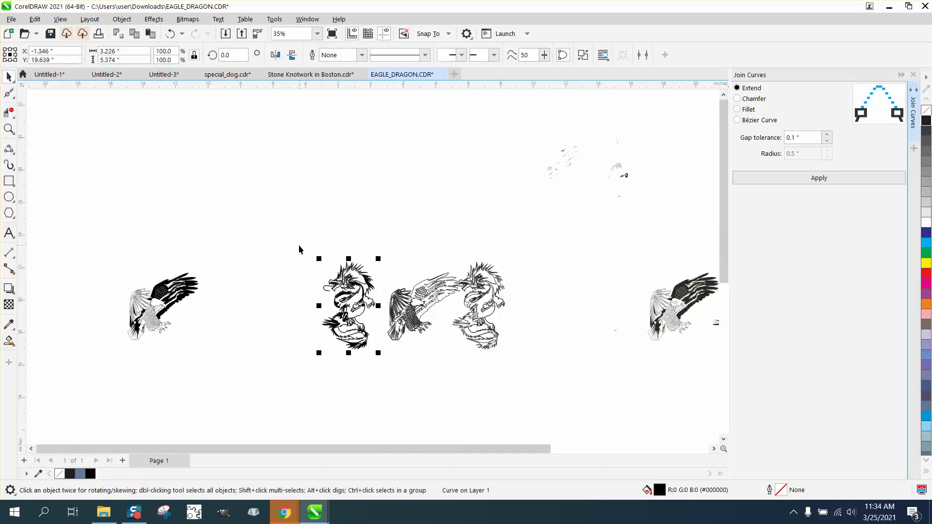
{"action": "left_click_drag", "start_coordinate": [297, 240], "coordinate": [377, 372]}
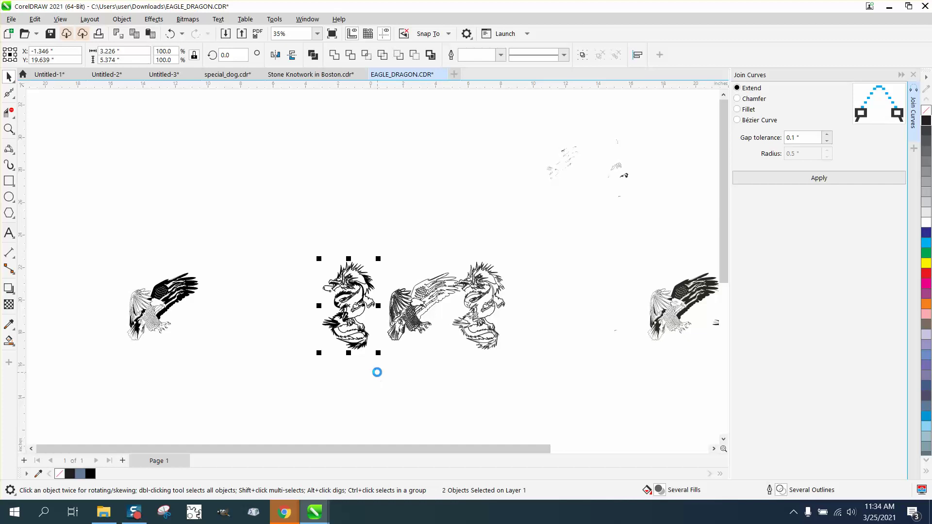
{"action": "key", "text": "shift+Up"}
{"action": "key", "text": "shift+Right"}
{"action": "key", "text": "shift+Right"}
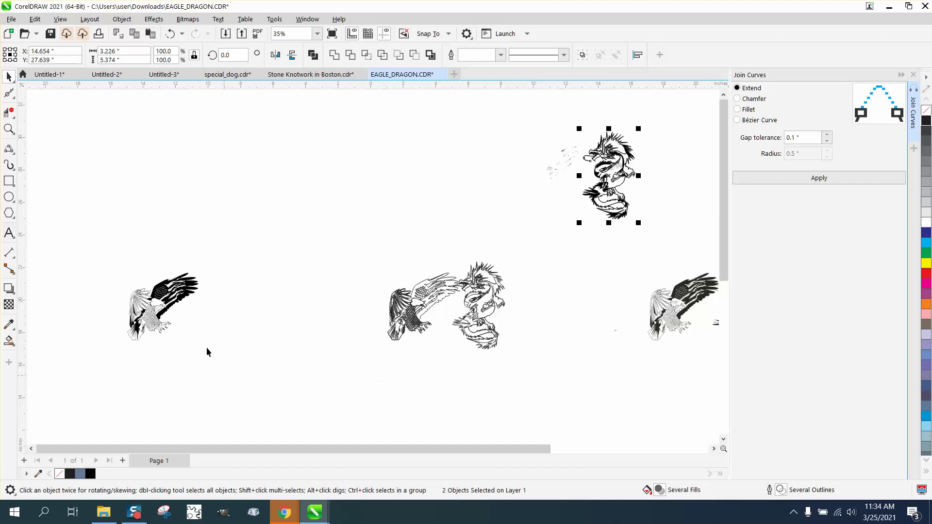
{"action": "left_click_drag", "start_coordinate": [99, 266], "coordinate": [258, 347]}
{"action": "key", "text": "shift+Up"}
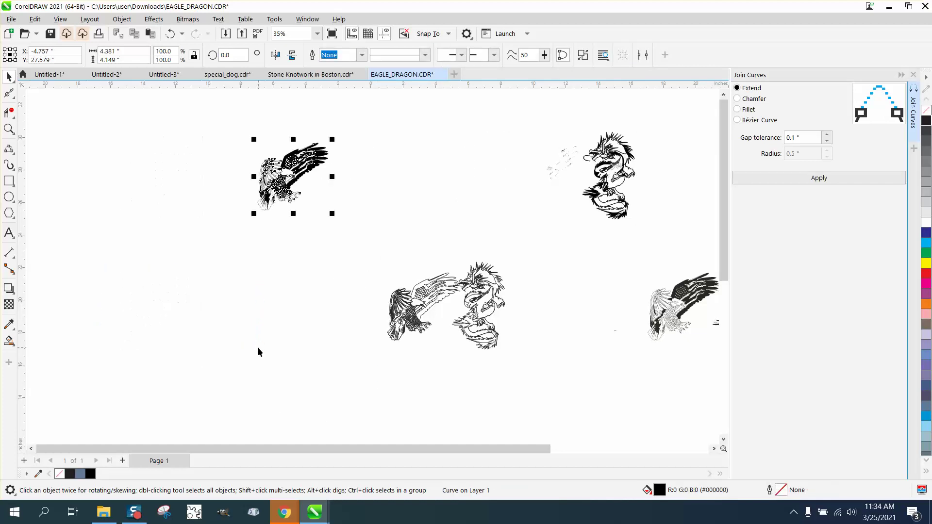
{"action": "key", "text": "shift+Right"}
{"action": "key", "text": "shift+Right"}
{"action": "key", "text": "shift+Right"}
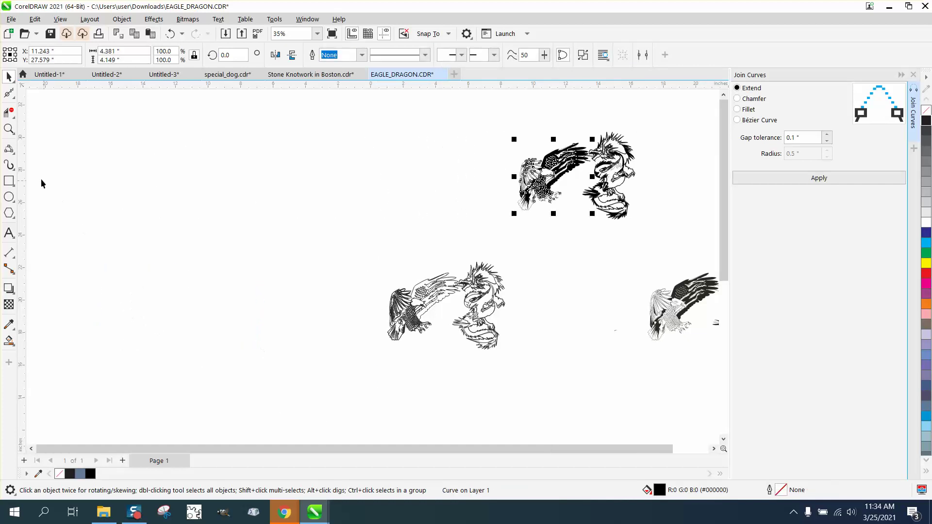
{"action": "left_click", "coordinate": [9, 129]}
{"action": "left_click_drag", "start_coordinate": [511, 120], "coordinate": [696, 263]}
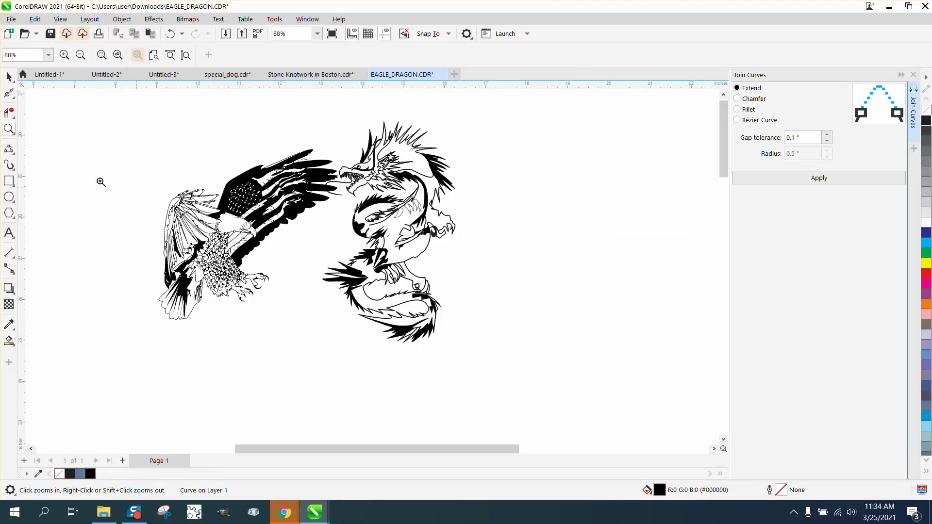
- Set the nudge distance to 2" and nudge the eagle left
{"action": "left_click", "coordinate": [8, 76]}
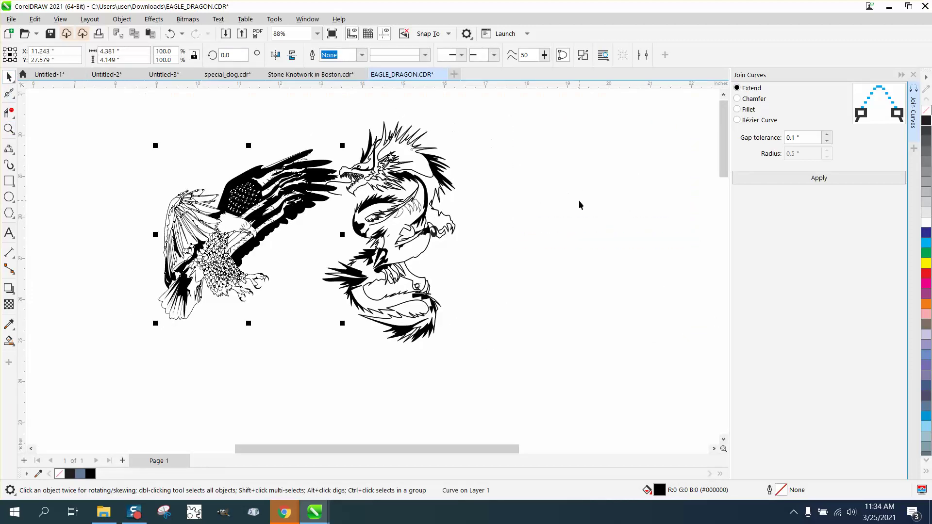
{"action": "left_click", "coordinate": [576, 170]}
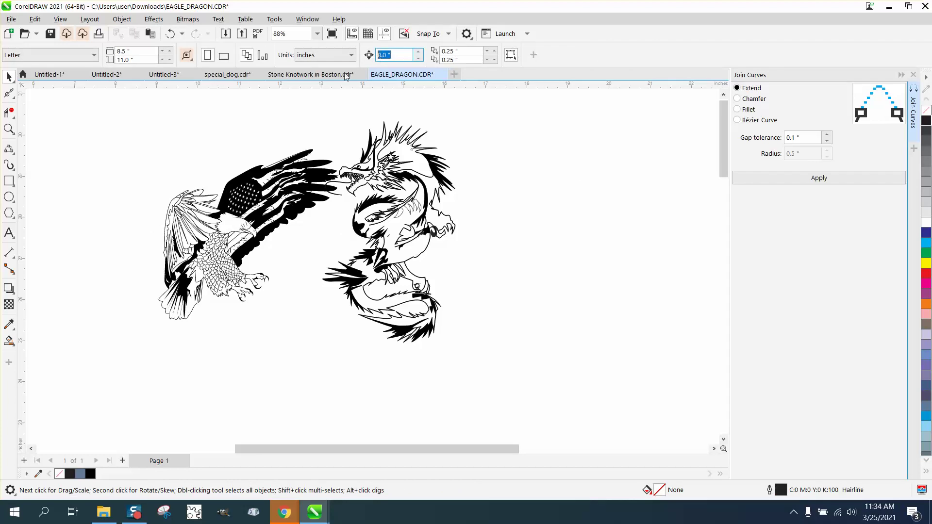
{"action": "type", "text": "2"}
{"action": "left_click", "coordinate": [324, 170]}
{"action": "key", "text": "Left"}
{"action": "key", "text": "Left"}
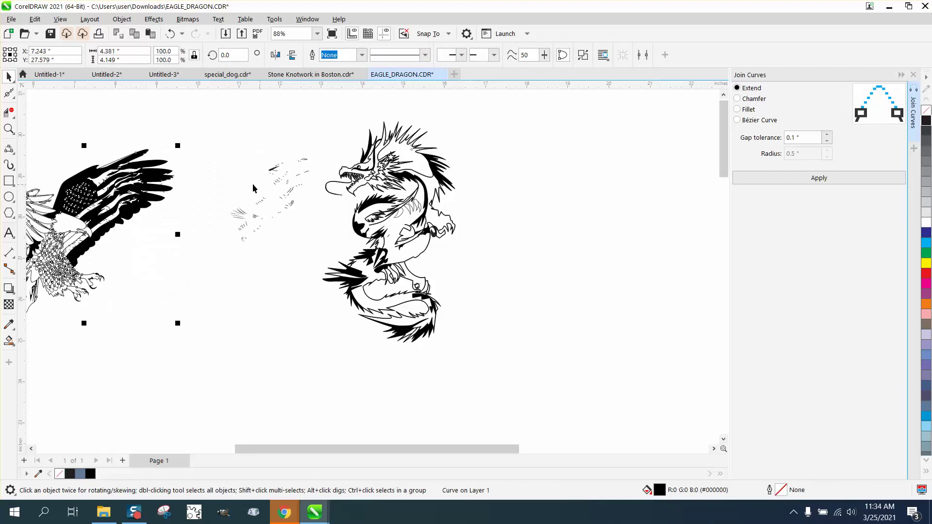
- Ungroup the 86-piece feather group via Object > Group > Ungroup
{"action": "left_click_drag", "start_coordinate": [210, 136], "coordinate": [320, 249]}
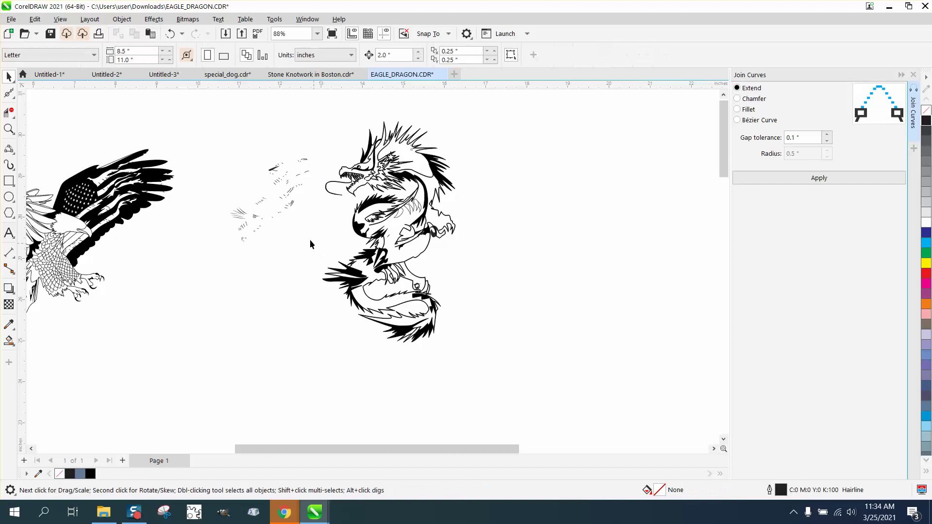
{"action": "left_click", "coordinate": [280, 179]}
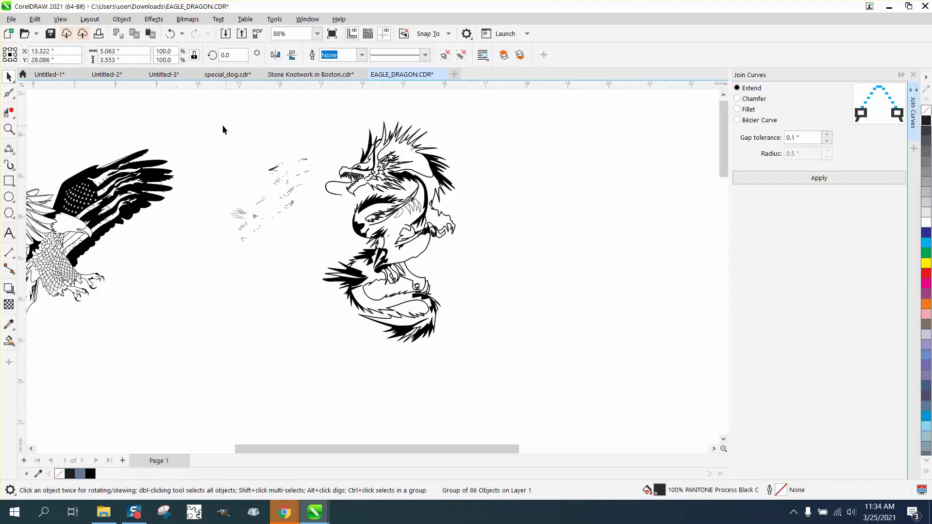
{"action": "left_click_drag", "start_coordinate": [212, 124], "coordinate": [319, 249]}
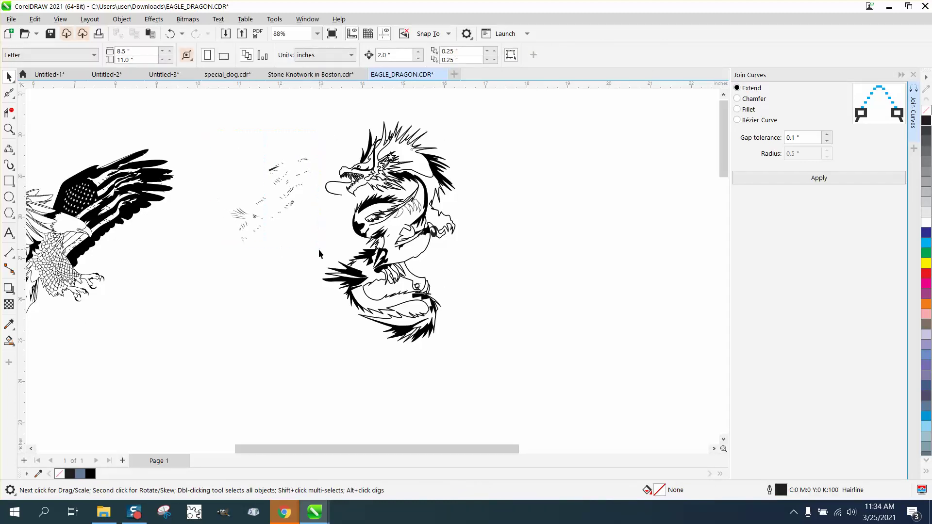
{"action": "left_click", "coordinate": [307, 159]}
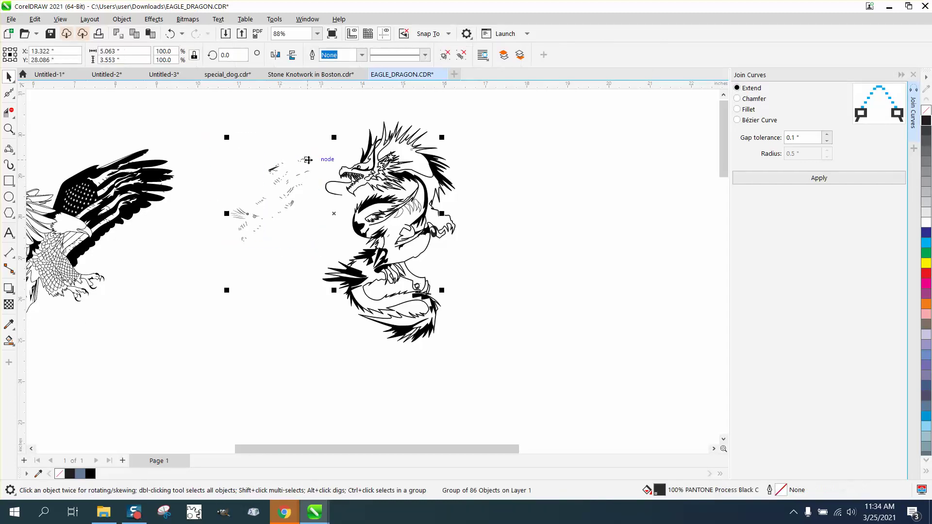
{"action": "left_click", "coordinate": [118, 19]}
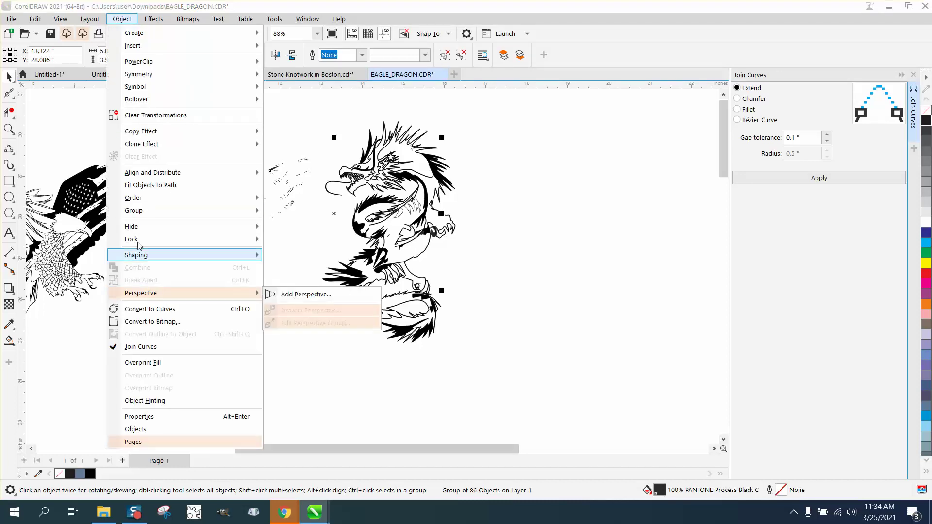
{"action": "mouse_move", "coordinate": [257, 210]}
{"action": "left_click", "coordinate": [276, 223]}
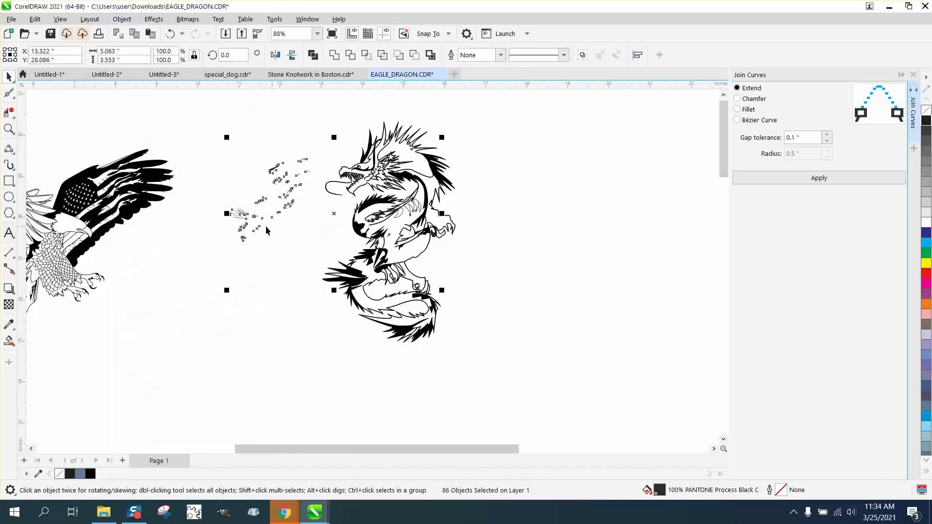
- Shift the scattered feather pieces left, then marquee-select the dragon's pieces
{"action": "left_click_drag", "start_coordinate": [191, 114], "coordinate": [318, 260]}
{"action": "key", "text": "shift+Left"}
{"action": "key", "text": "shift+Left"}
{"action": "key", "text": "shift+Left"}
{"action": "key", "text": "shift+Left"}
{"action": "key", "text": "shift+Left"}
{"action": "key", "text": "shift+Left"}
{"action": "key", "text": "shift+Left"}
{"action": "key", "text": "shift+Left"}
{"action": "key", "text": "shift+Left"}
{"action": "key", "text": "shift+Left"}
{"action": "key", "text": "shift+Left"}
{"action": "key", "text": "shift+Left"}
{"action": "key", "text": "shift+Left"}
{"action": "key", "text": "shift+Left"}
{"action": "key", "text": "shift+Left"}
{"action": "key", "text": "shift+Left"}
{"action": "key", "text": "shift+Left"}
{"action": "key", "text": "shift+Left"}
{"action": "key", "text": "shift+Left"}
{"action": "key", "text": "shift+Left"}
{"action": "left_click_drag", "start_coordinate": [315, 101], "coordinate": [536, 383]}
- Group the dragon's 14 pieces and the eagle's 75 pieces, then move the eagle beside the dragon's head
{"action": "key", "text": "ctrl+g"}
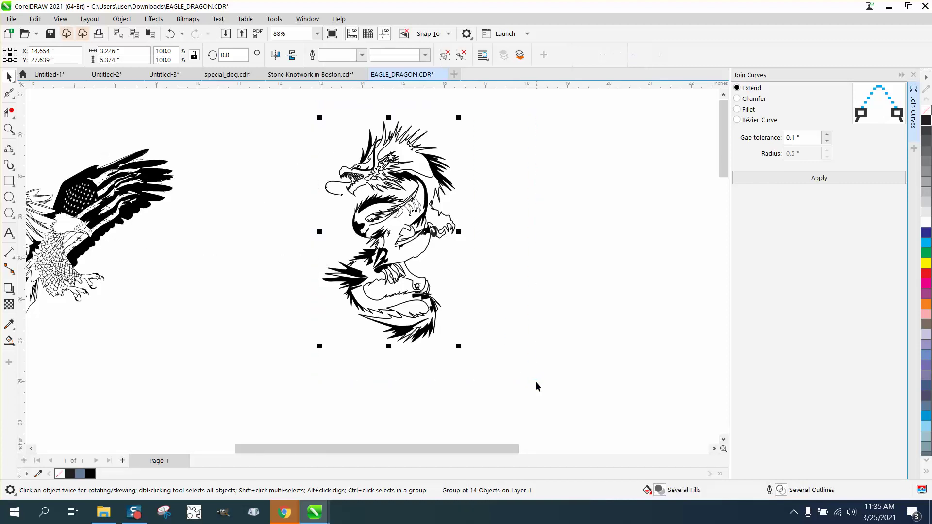
{"action": "scroll", "coordinate": [534, 384], "scroll_direction": "down", "scroll_amount": 2}
{"action": "left_click_drag", "start_coordinate": [165, 203], "coordinate": [364, 403]}
{"action": "key", "text": "ctrl+g"}
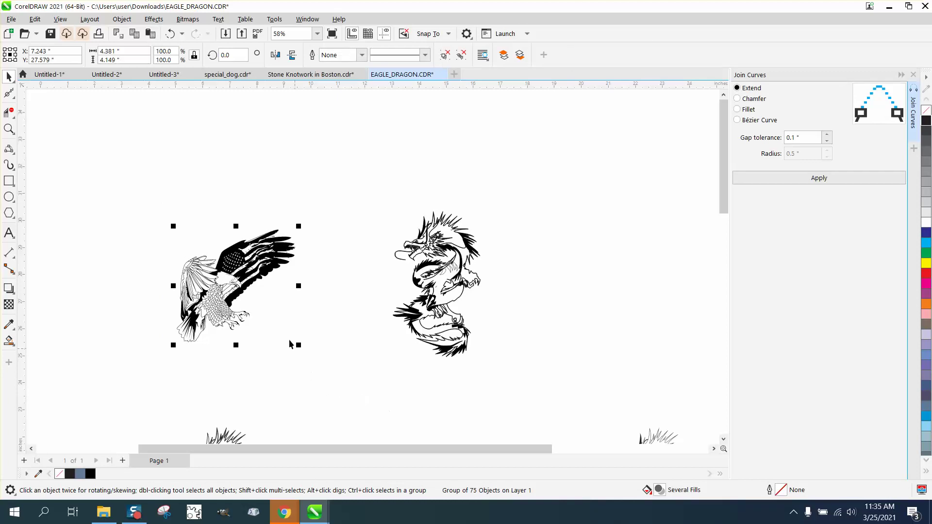
{"action": "left_click_drag", "start_coordinate": [262, 288], "coordinate": [389, 243]}
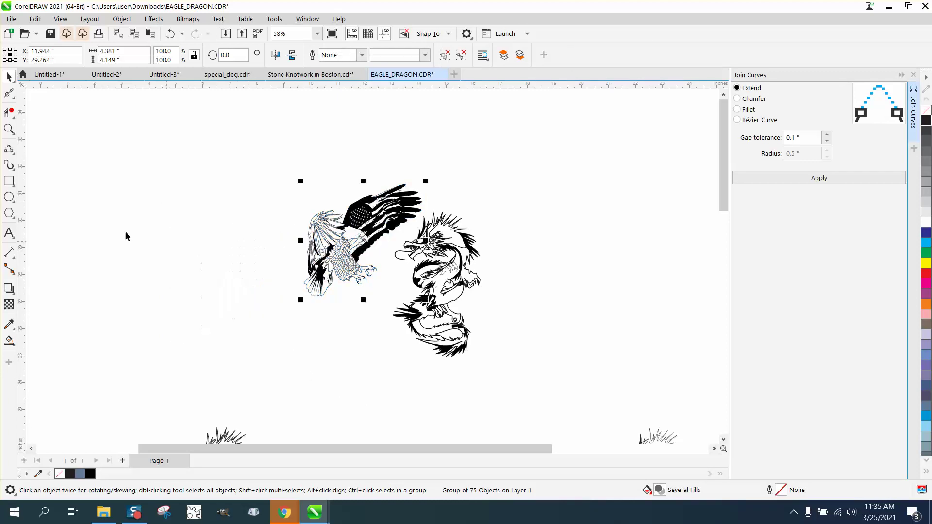
- Zoom in on the eagle and the dragon's upper body, then zoom back out to see both
{"action": "left_click", "coordinate": [9, 129]}
{"action": "left_click_drag", "start_coordinate": [297, 183], "coordinate": [547, 404]}
{"action": "left_click_drag", "start_coordinate": [311, 188], "coordinate": [514, 270]}
{"action": "right_click", "coordinate": [462, 294]}
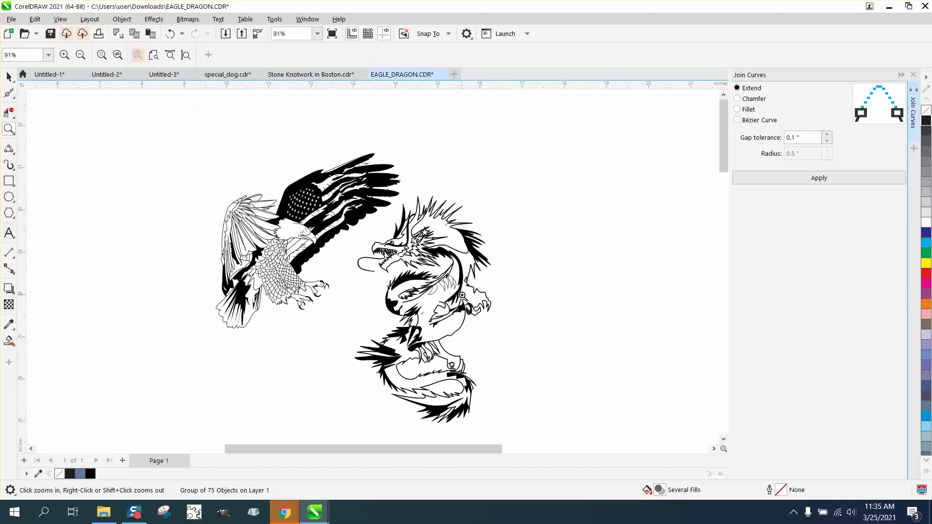